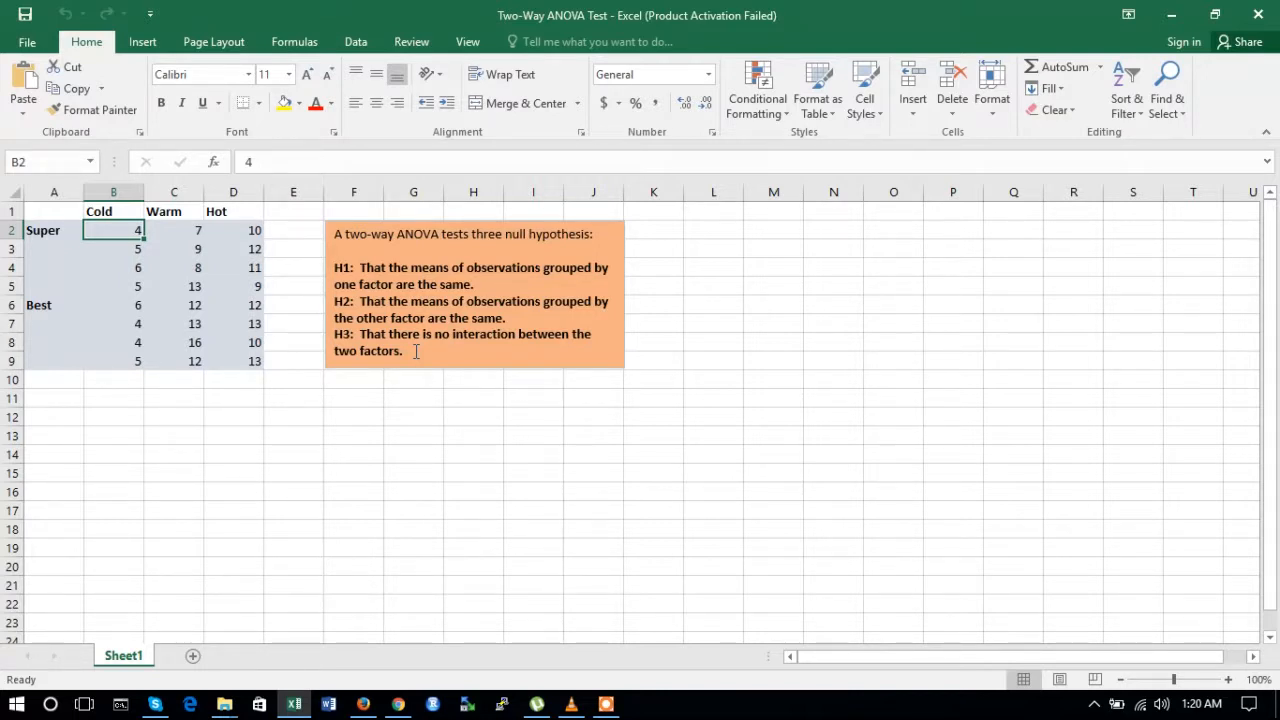
Step: Start the Anova: Two-Factor With Replication analysis from the data analysis tools
{"action": "left_click", "coordinate": [361, 41]}
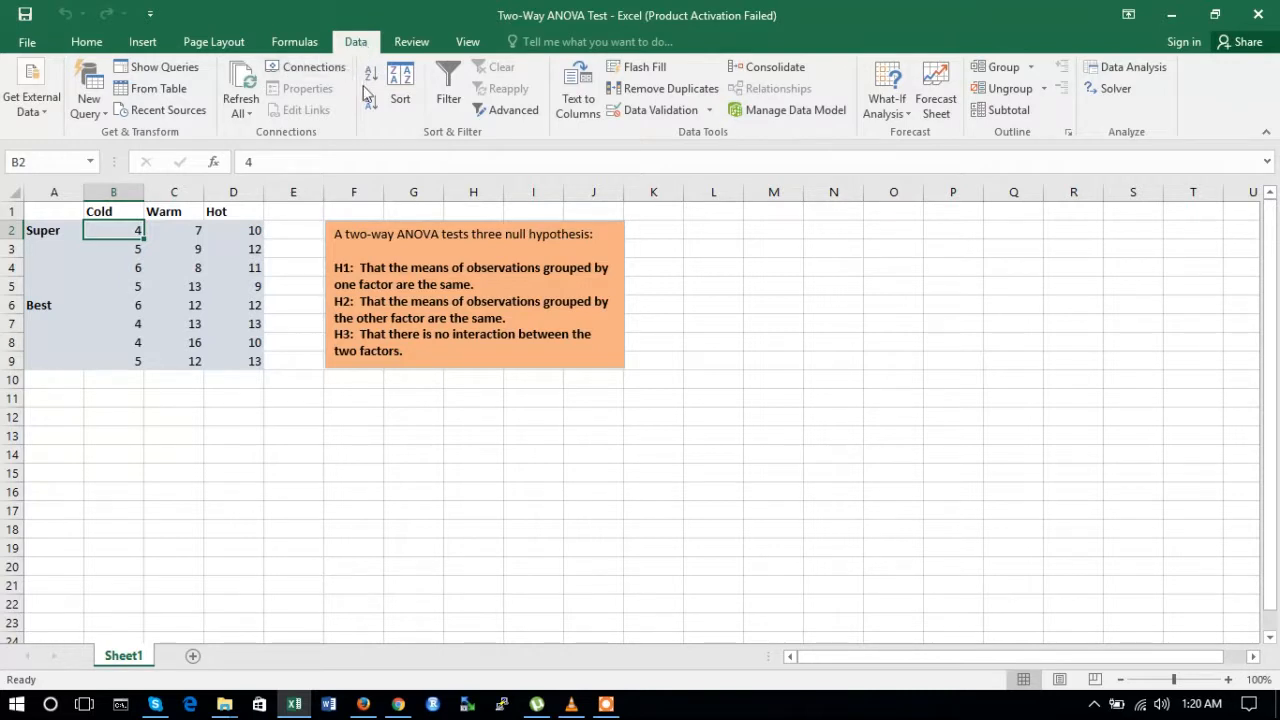
{"action": "left_click", "coordinate": [1128, 69]}
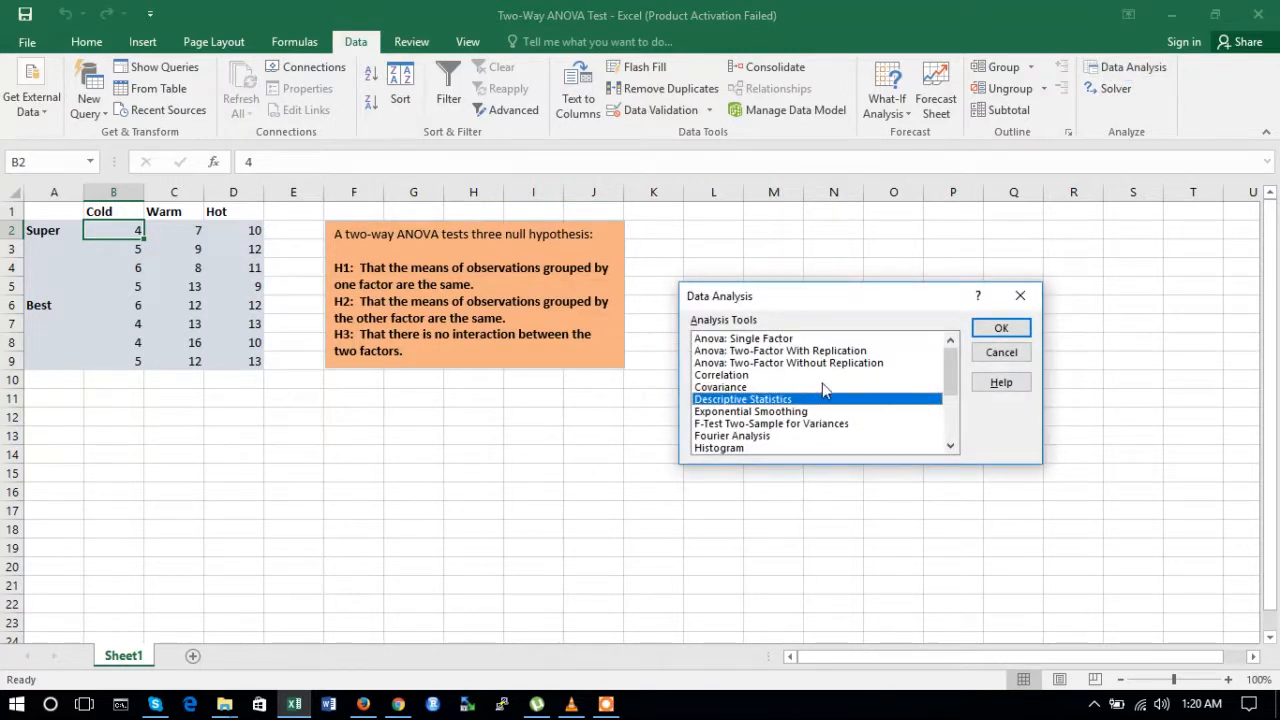
{"action": "left_click", "coordinate": [737, 352]}
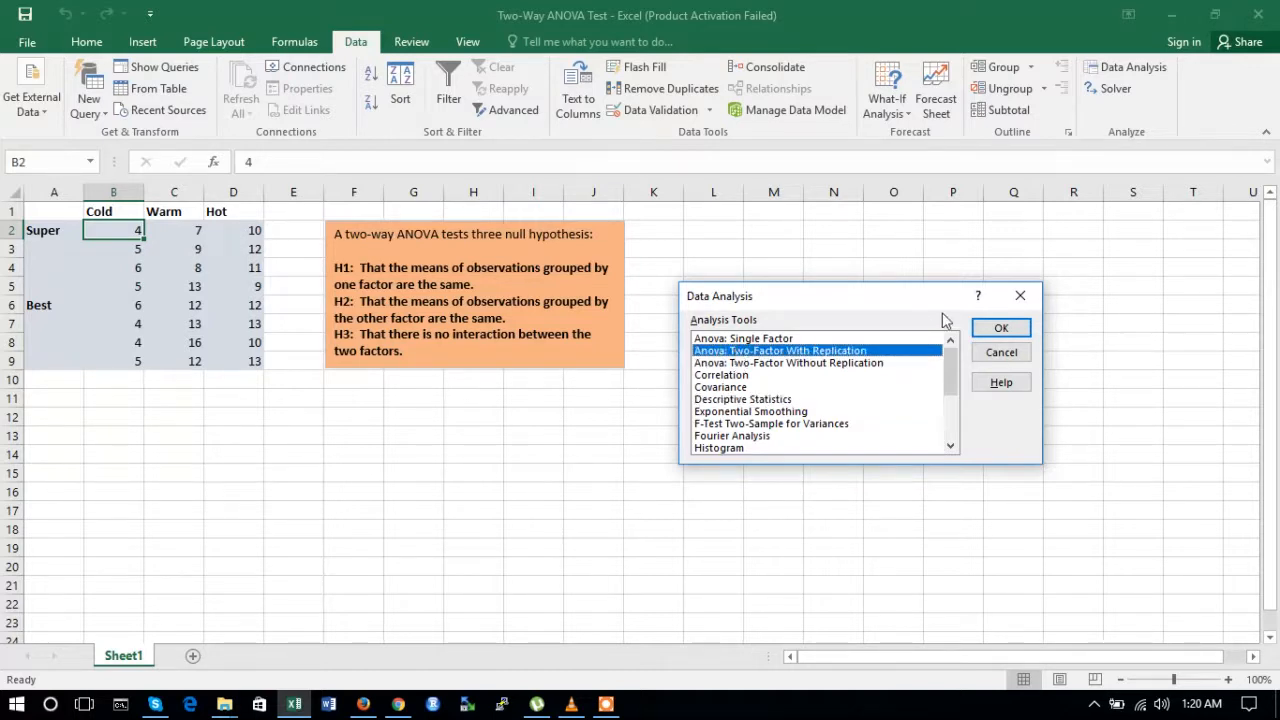
{"action": "left_click", "coordinate": [985, 327]}
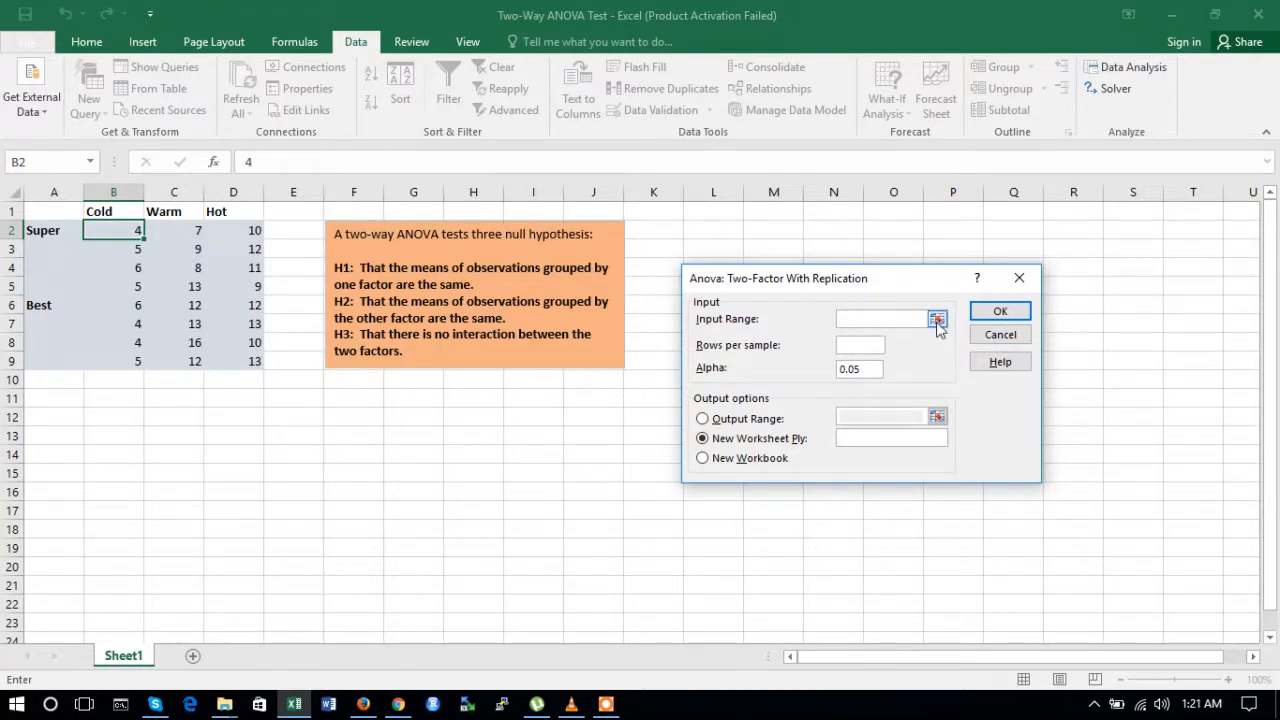
Step: Set the ANOVA input range to A1:D9, covering the row and column labels and all observations
{"action": "left_click", "coordinate": [937, 319]}
{"action": "left_click", "coordinate": [47, 219]}
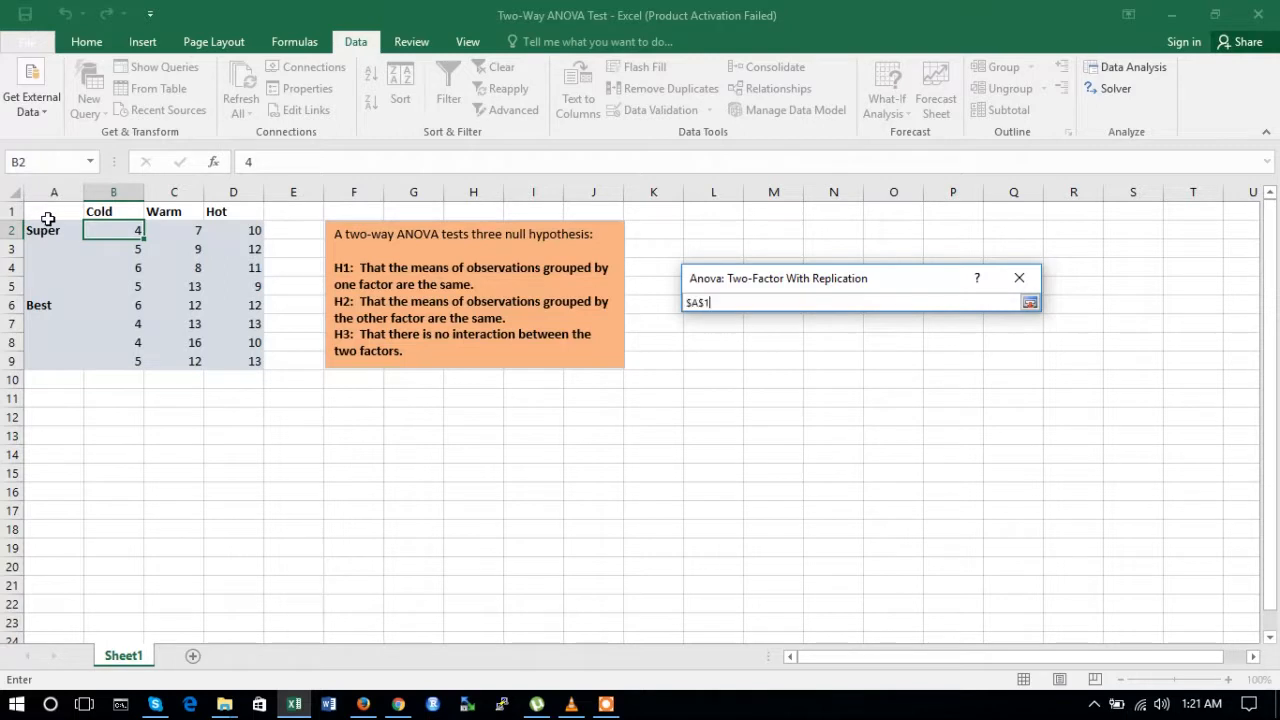
{"action": "key", "text": "shift+Right"}
{"action": "key", "text": "shift+Right"}
{"action": "key", "text": "shift+Right"}
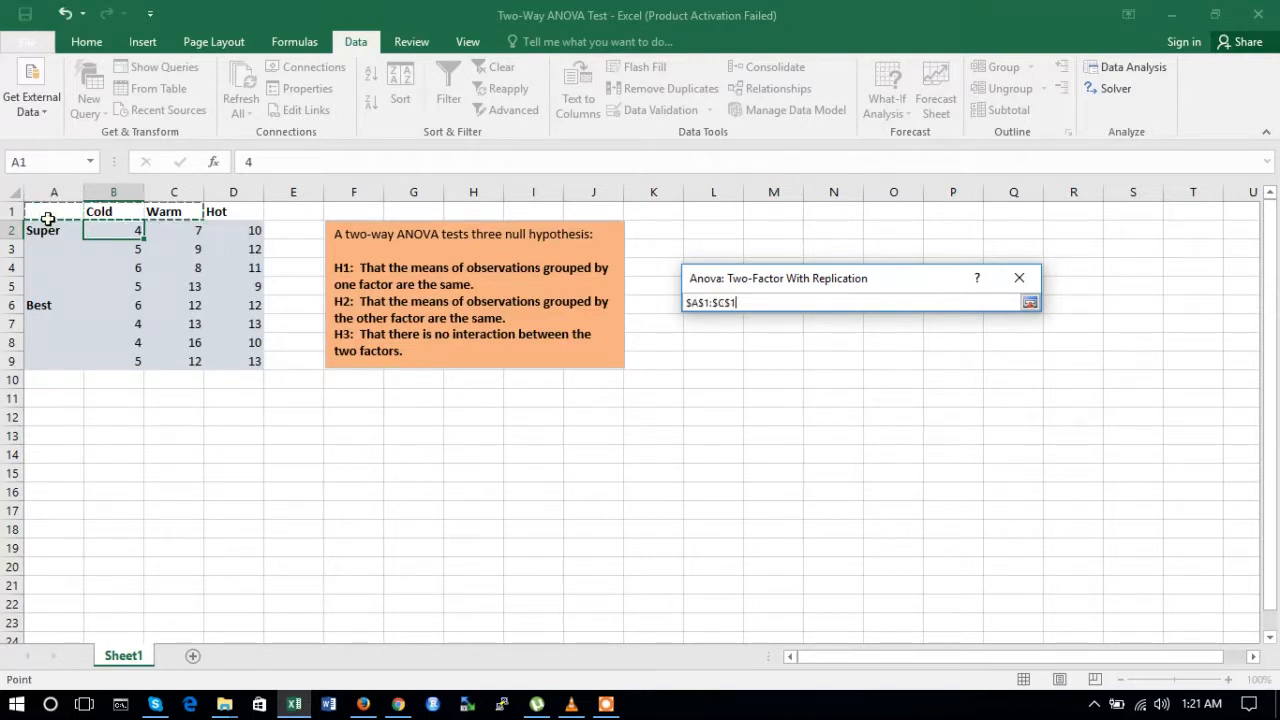
{"action": "key", "text": "shift+Down"}
{"action": "key", "text": "shift+Down"}
{"action": "key", "text": "shift+Down"}
{"action": "key", "text": "shift+Down"}
{"action": "key", "text": "shift+Down"}
{"action": "key", "text": "shift+Down"}
{"action": "key", "text": "shift+Down"}
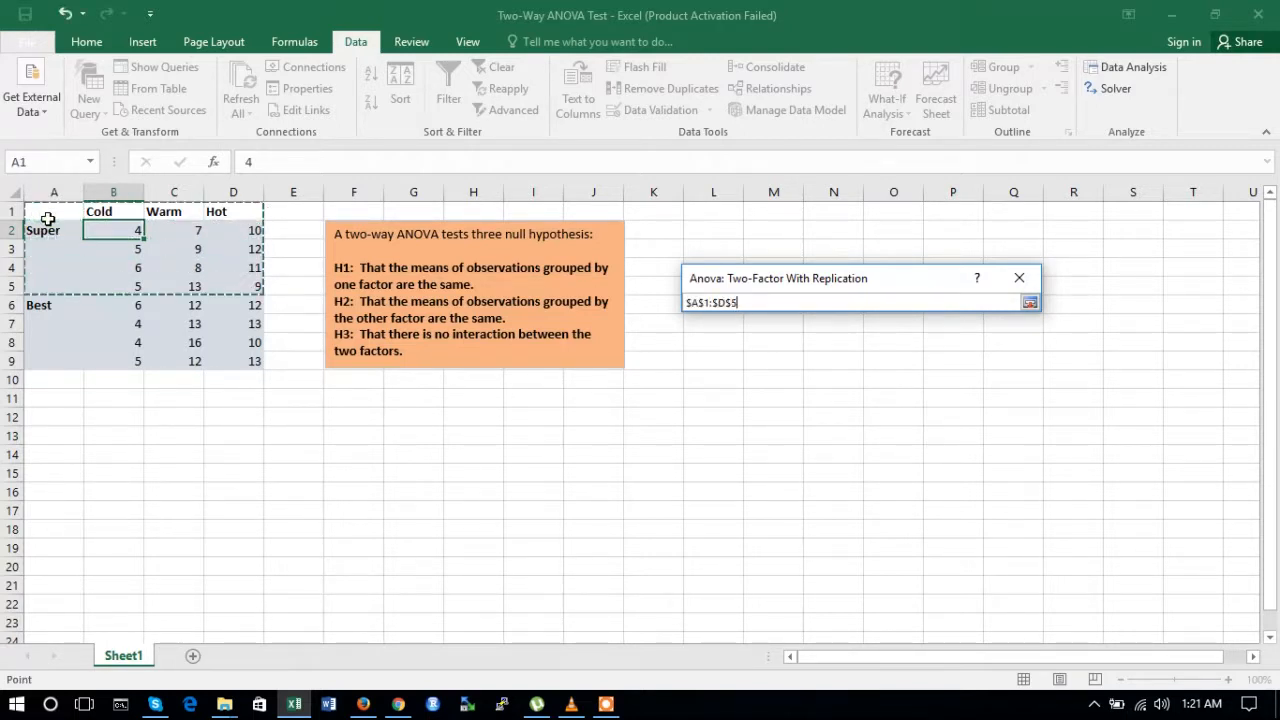
{"action": "key", "text": "shift+Down"}
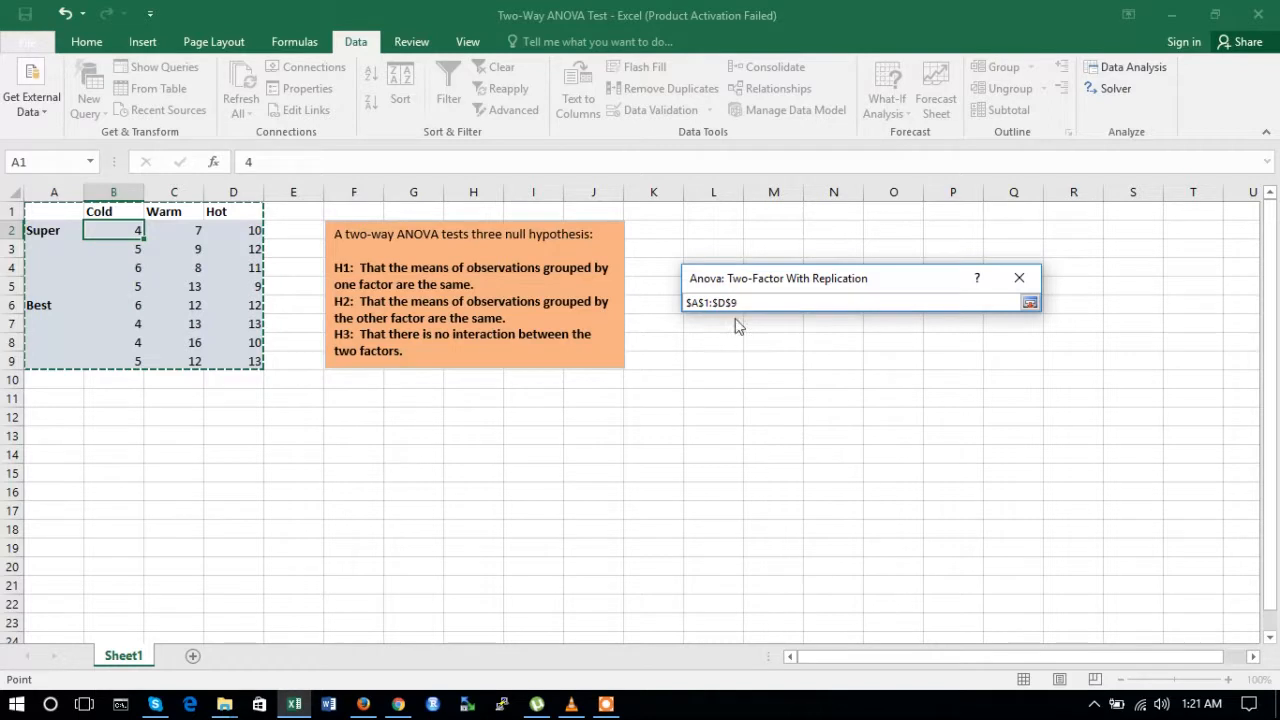
{"action": "left_click", "coordinate": [1030, 303]}
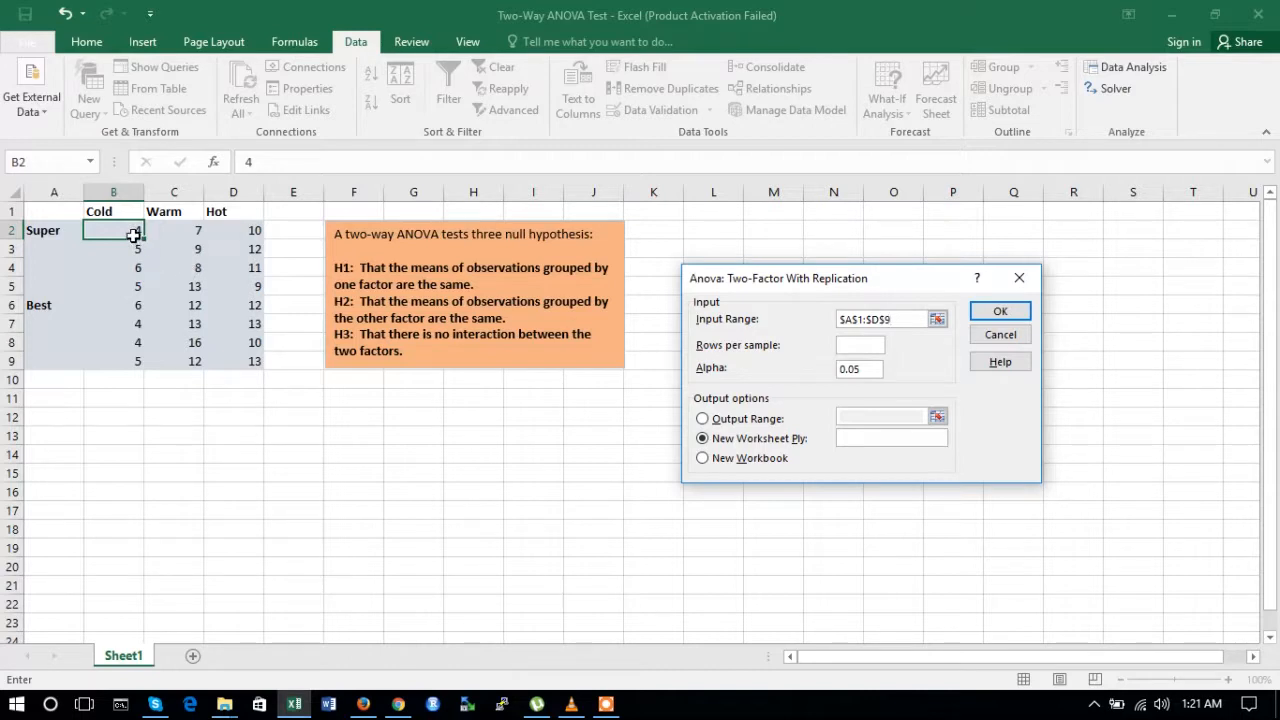
Step: Count the rows belonging to the Super sample in the Cold column, B2 through B5
{"action": "left_click", "coordinate": [128, 290]}
{"action": "key", "text": "Up"}
{"action": "key", "text": "Up"}
{"action": "key", "text": "Up"}
{"action": "key", "text": "Down"}
{"action": "key", "text": "Down"}
{"action": "key", "text": "Down"}
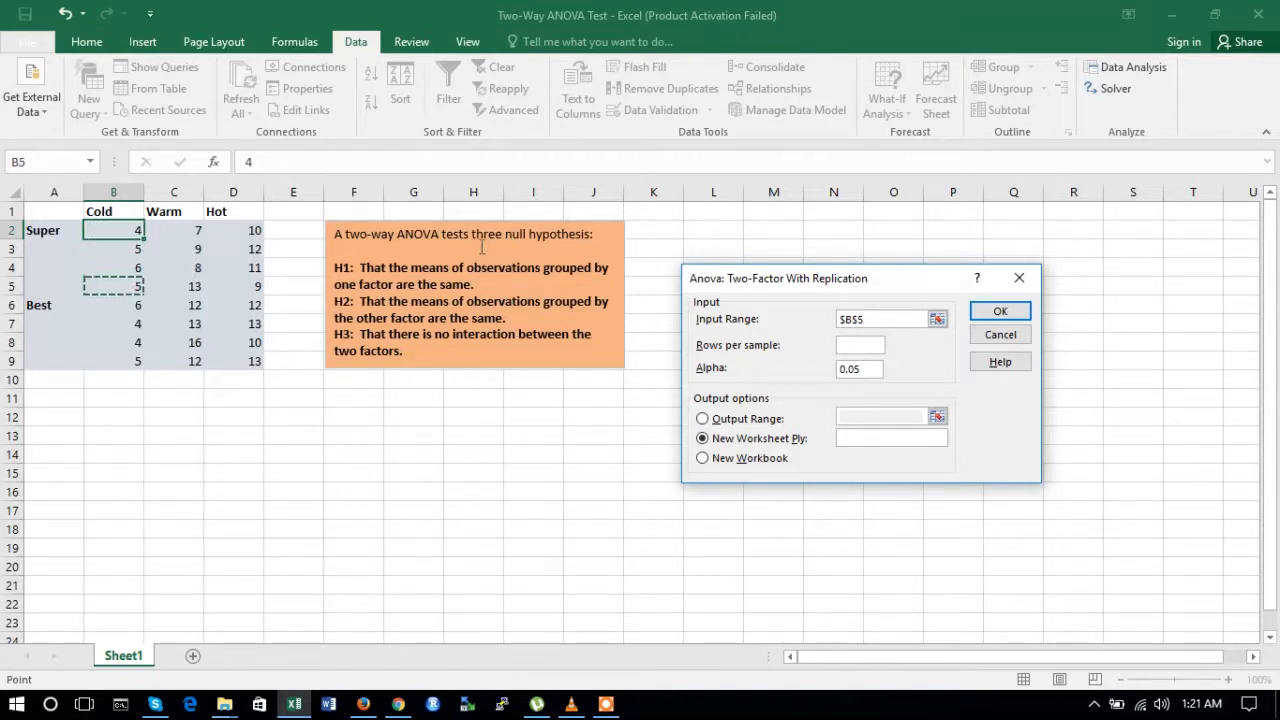
Step: Set 4 rows per sample, direct the output range to cell A12, and try to run the analysis
{"action": "left_click", "coordinate": [856, 345]}
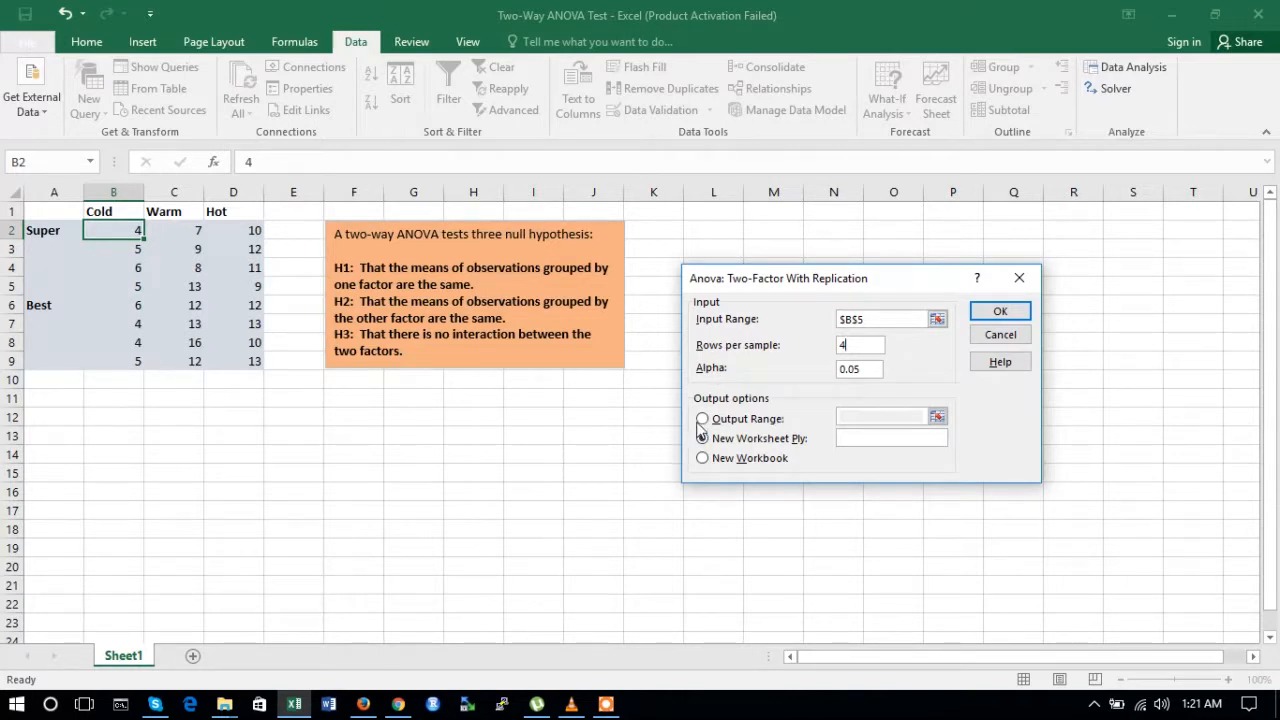
{"action": "left_click", "coordinate": [703, 420]}
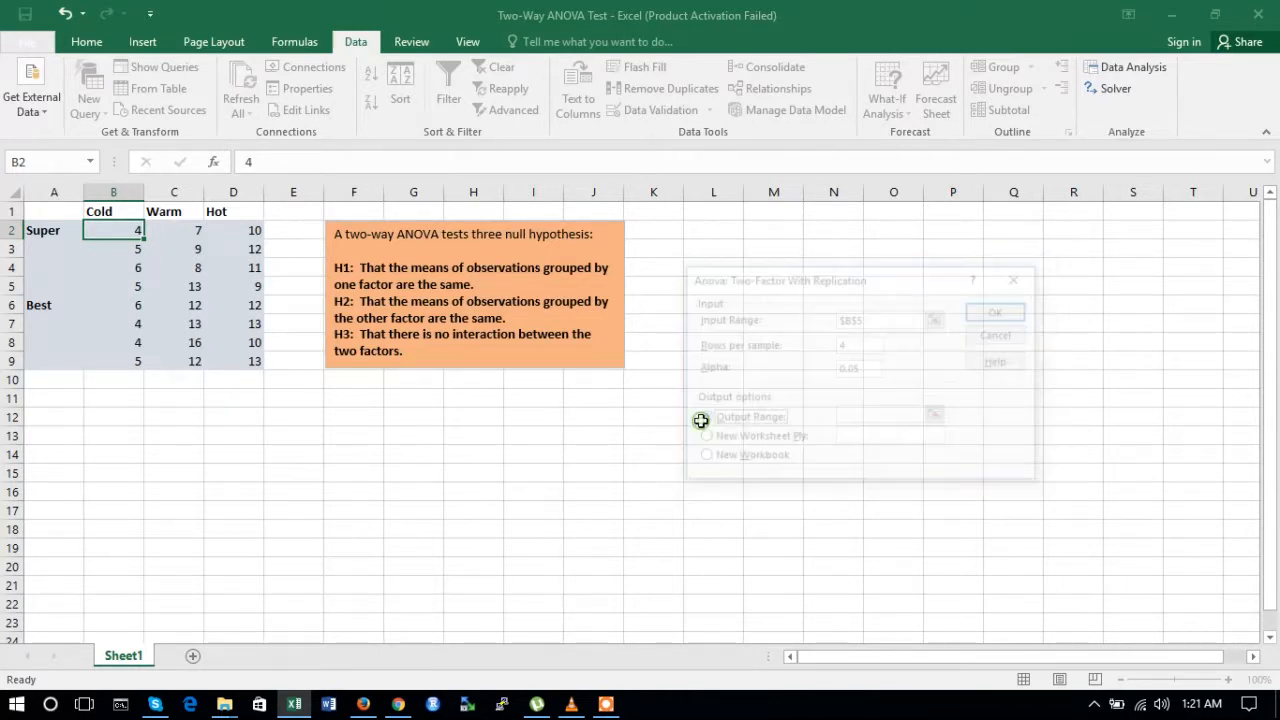
{"action": "left_click", "coordinate": [933, 413]}
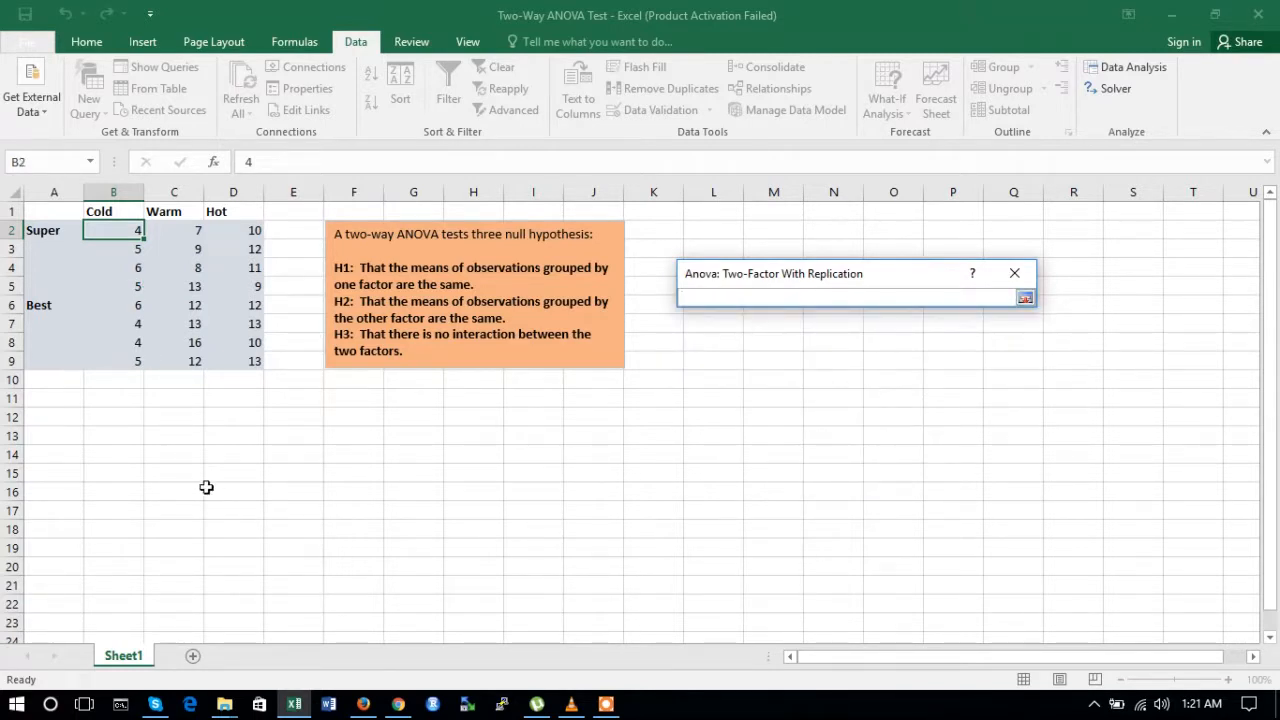
{"action": "left_click", "coordinate": [49, 423]}
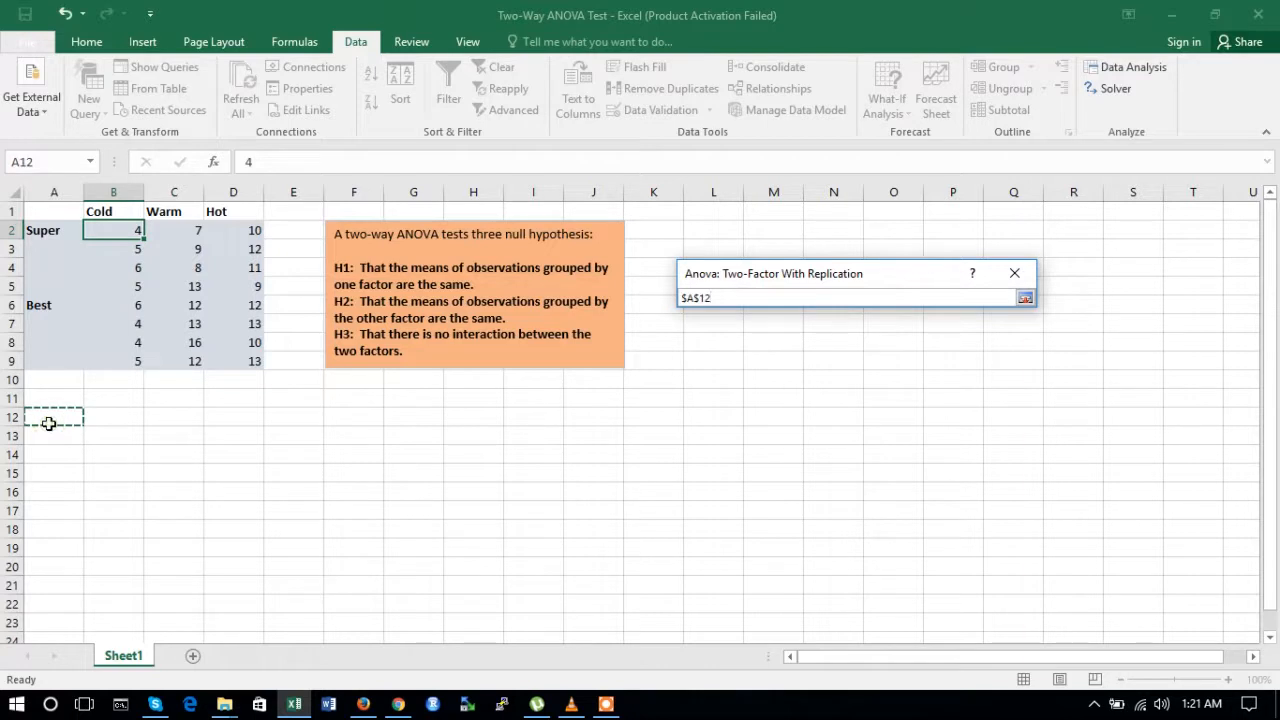
{"action": "left_click", "coordinate": [1025, 298]}
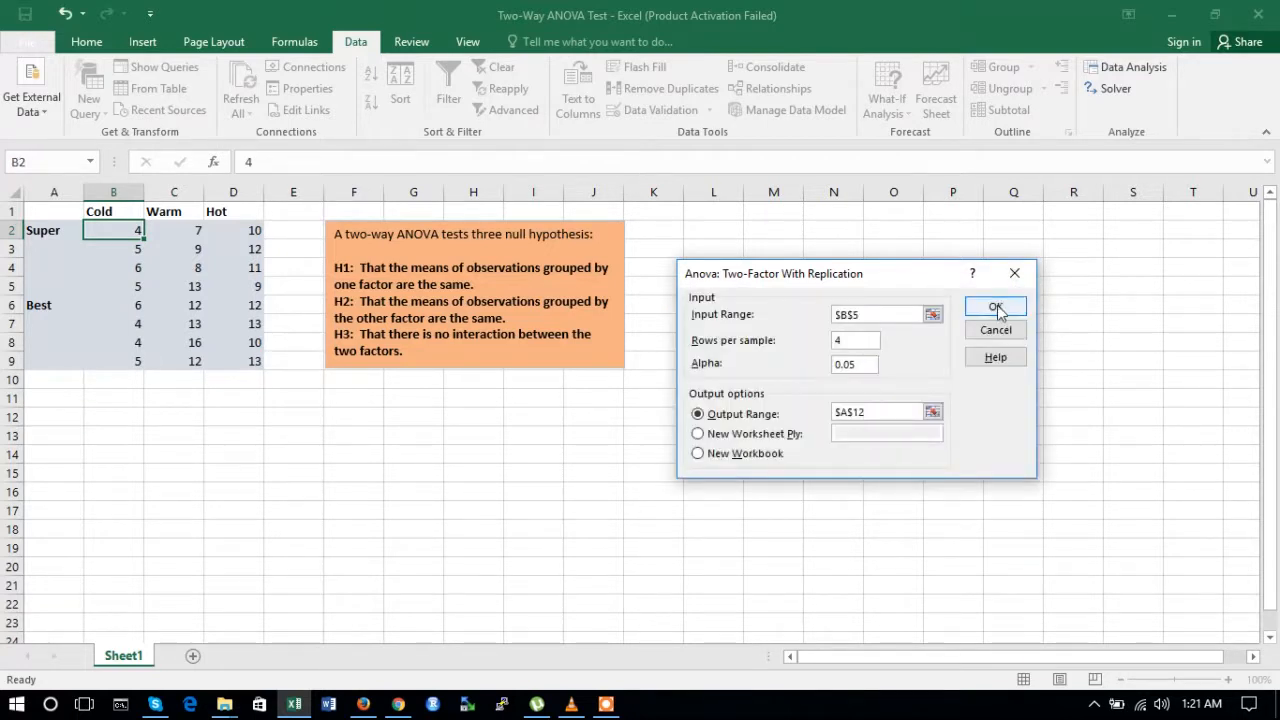
{"action": "left_click", "coordinate": [994, 306]}
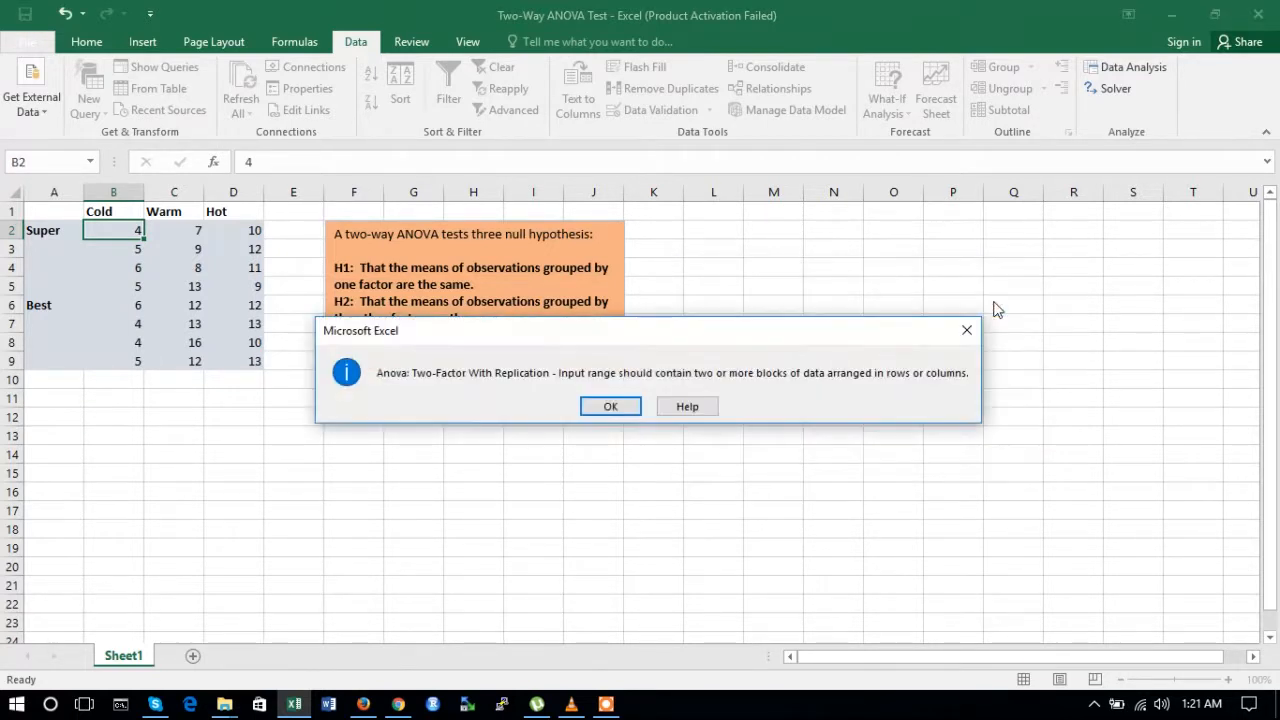
{"action": "left_click", "coordinate": [610, 406]}
Step: Reset the input range to the full labelled table A1:D9 and run the two-factor ANOVA
{"action": "left_click", "coordinate": [41, 213]}
{"action": "key", "text": "shift+Right"}
{"action": "key", "text": "shift+Right"}
{"action": "key", "text": "shift+Right"}
{"action": "key", "text": "shift+Down"}
{"action": "key", "text": "shift+Down"}
{"action": "key", "text": "shift+Down"}
{"action": "key", "text": "shift+Down"}
{"action": "key", "text": "shift+Down"}
{"action": "key", "text": "shift+Down"}
{"action": "key", "text": "shift+Down"}
{"action": "key", "text": "shift+Down"}
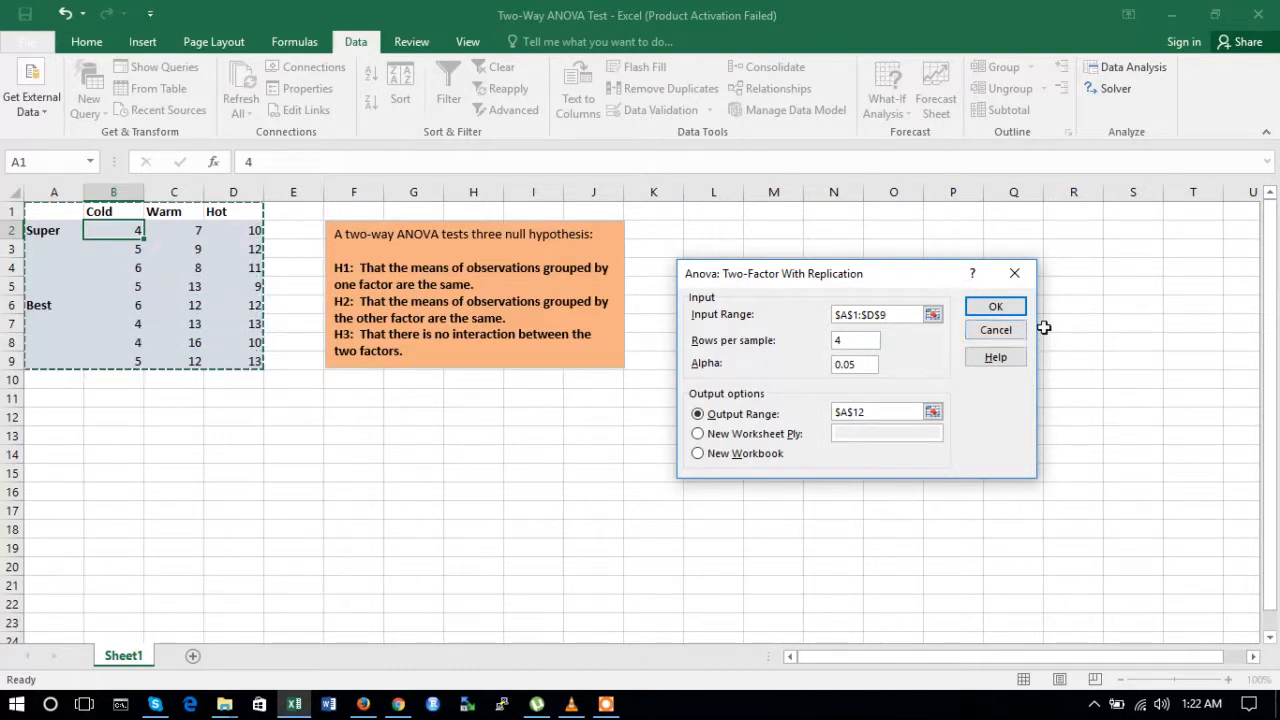
{"action": "left_click", "coordinate": [1004, 306]}
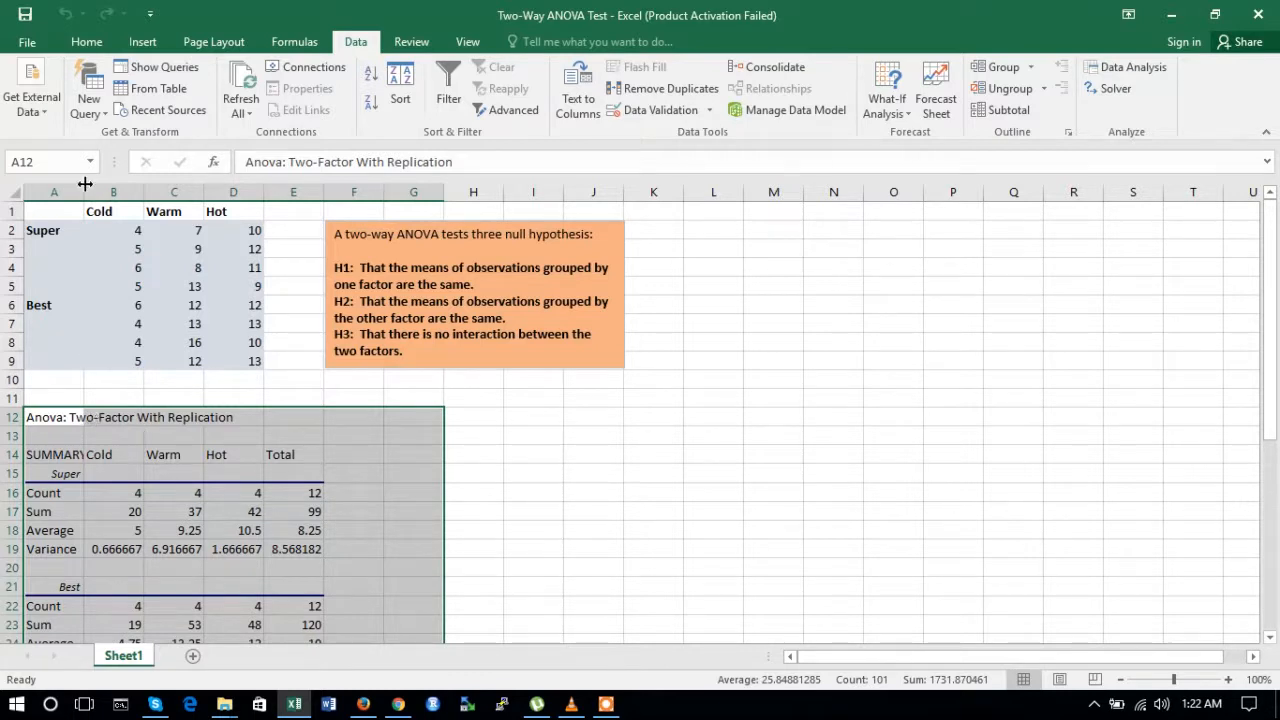
Step: Widen column A to fit its labels and shade the ANOVA title cells A12:C12 light blue
{"action": "left_click_drag", "start_coordinate": [84, 191], "coordinate": [152, 191]}
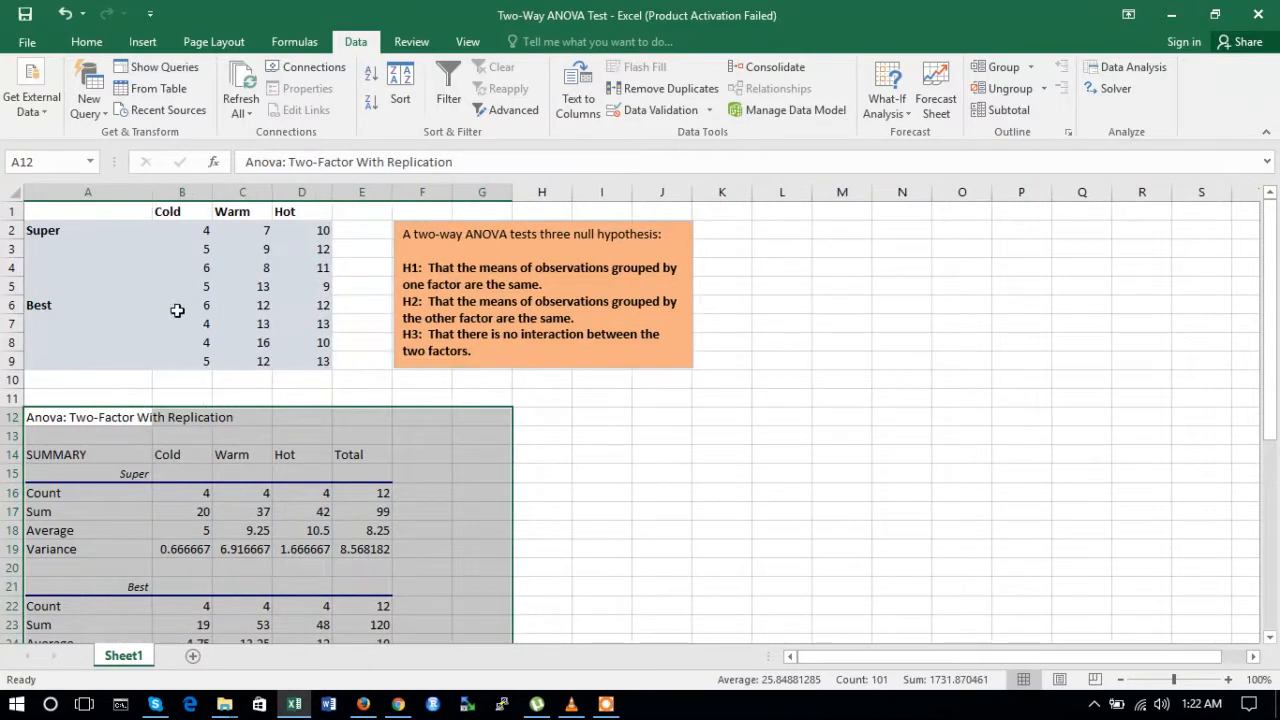
{"action": "scroll", "coordinate": [284, 474], "scroll_direction": "down", "scroll_amount": 3}
{"action": "scroll", "coordinate": [284, 474], "scroll_direction": "down", "scroll_amount": 2}
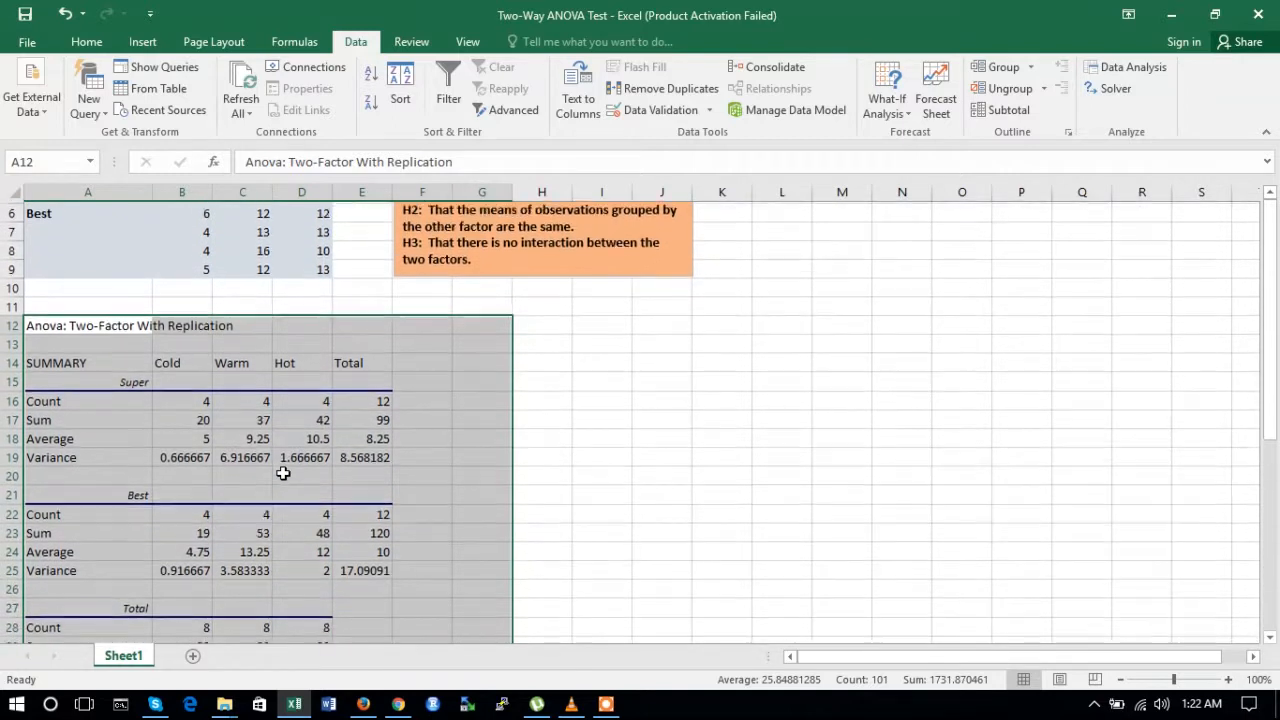
{"action": "left_click", "coordinate": [88, 286]}
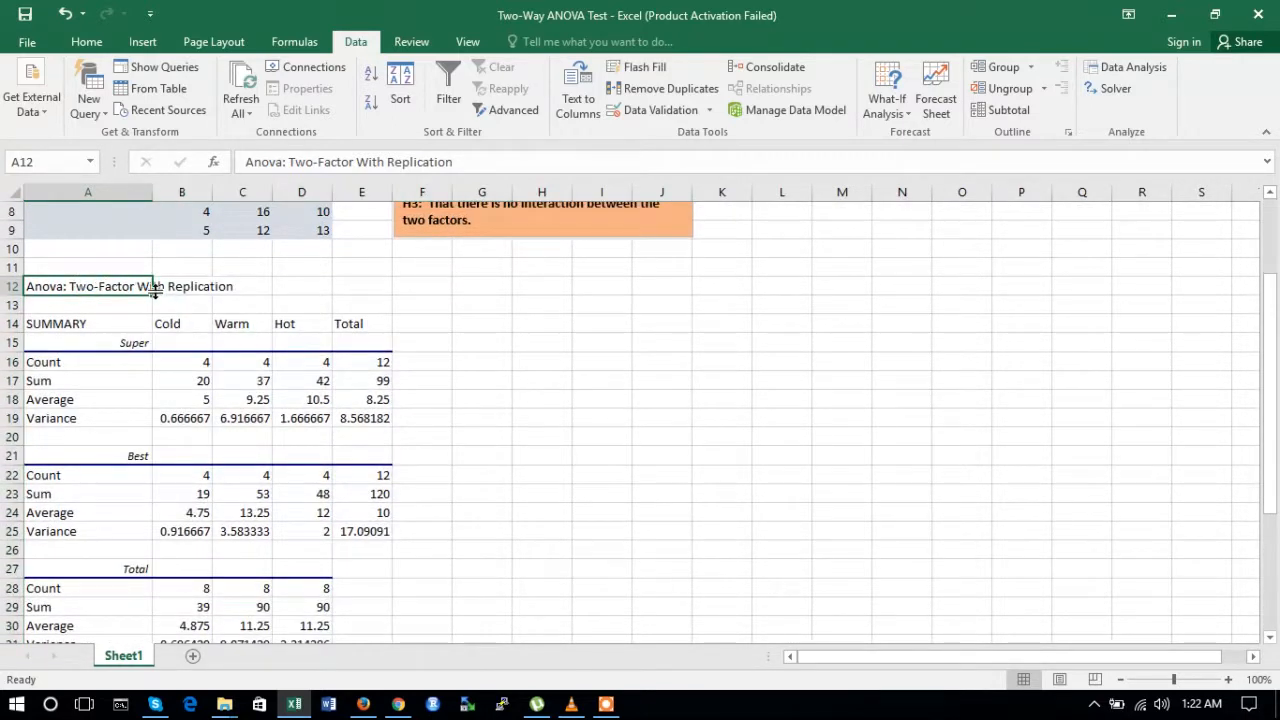
{"action": "key", "text": "shift+Right"}
{"action": "key", "text": "shift+Right"}
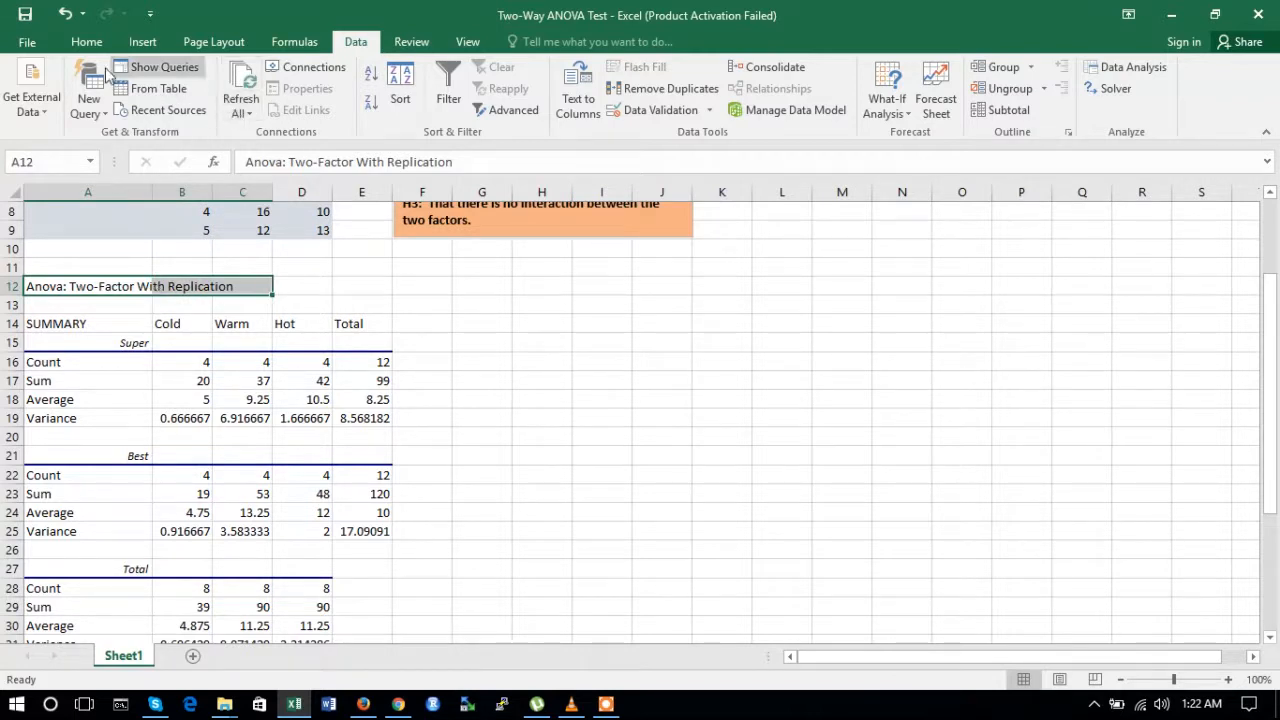
{"action": "left_click", "coordinate": [88, 43]}
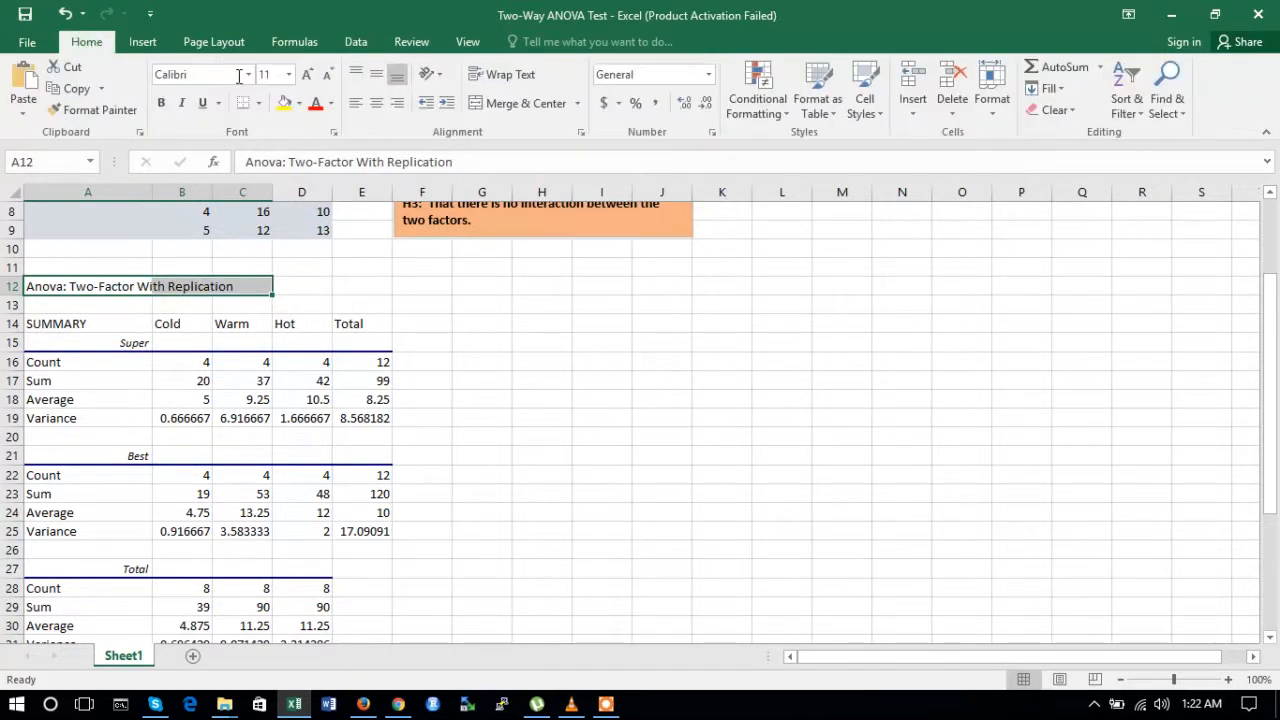
{"action": "left_click", "coordinate": [298, 104]}
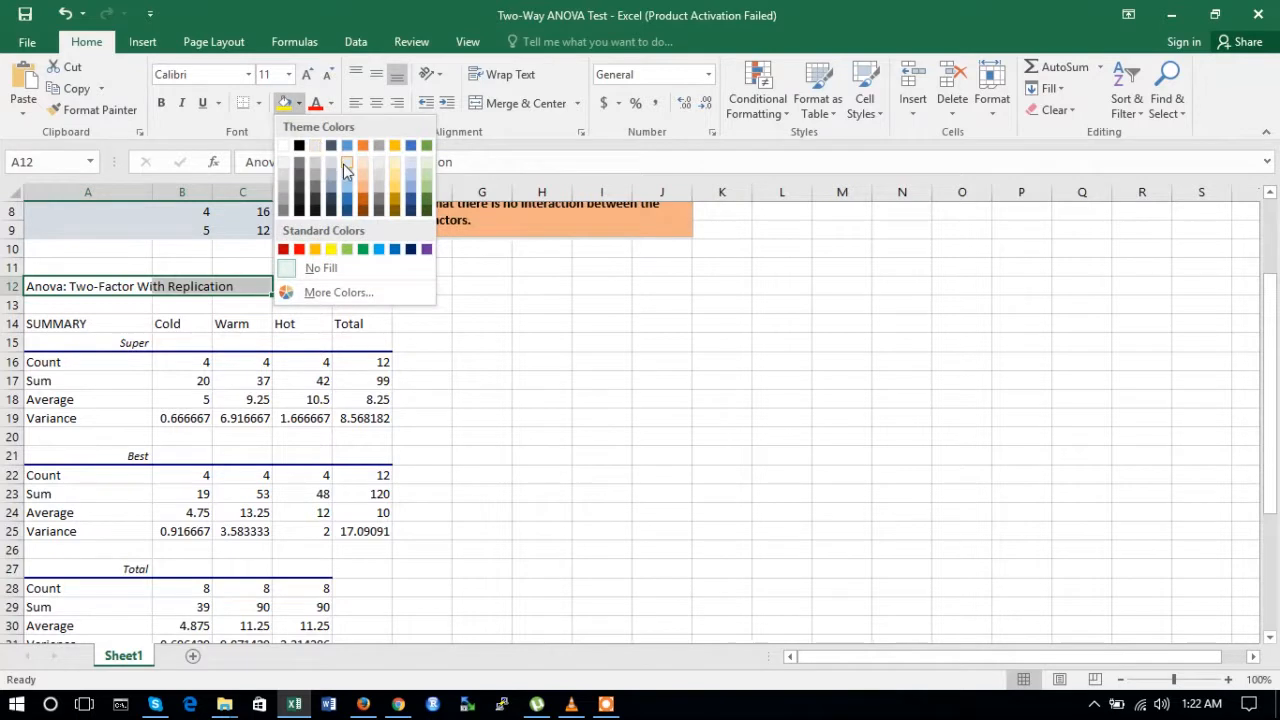
{"action": "left_click", "coordinate": [346, 165]}
Step: Examine the count, sum, average and variance summaries for Super, Best and Total against the source data
{"action": "left_click", "coordinate": [108, 346]}
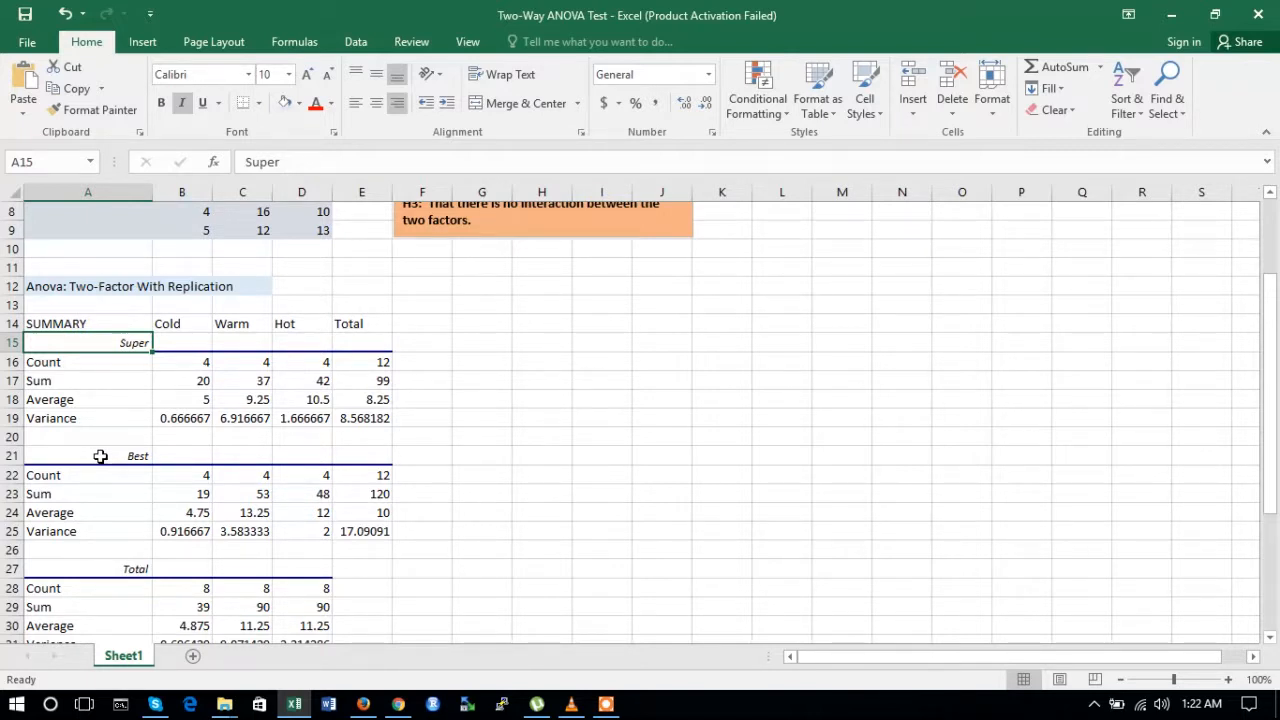
{"action": "left_click", "coordinate": [62, 364]}
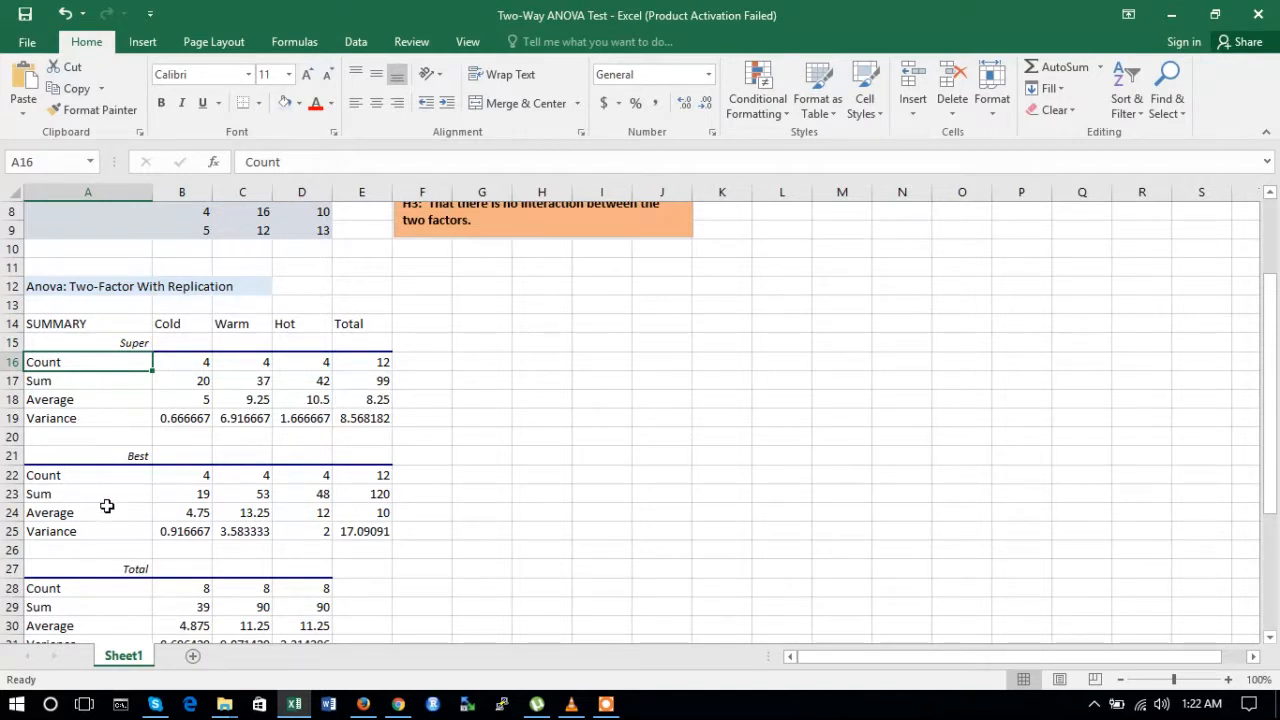
{"action": "scroll", "coordinate": [106, 506], "scroll_direction": "down", "scroll_amount": 2}
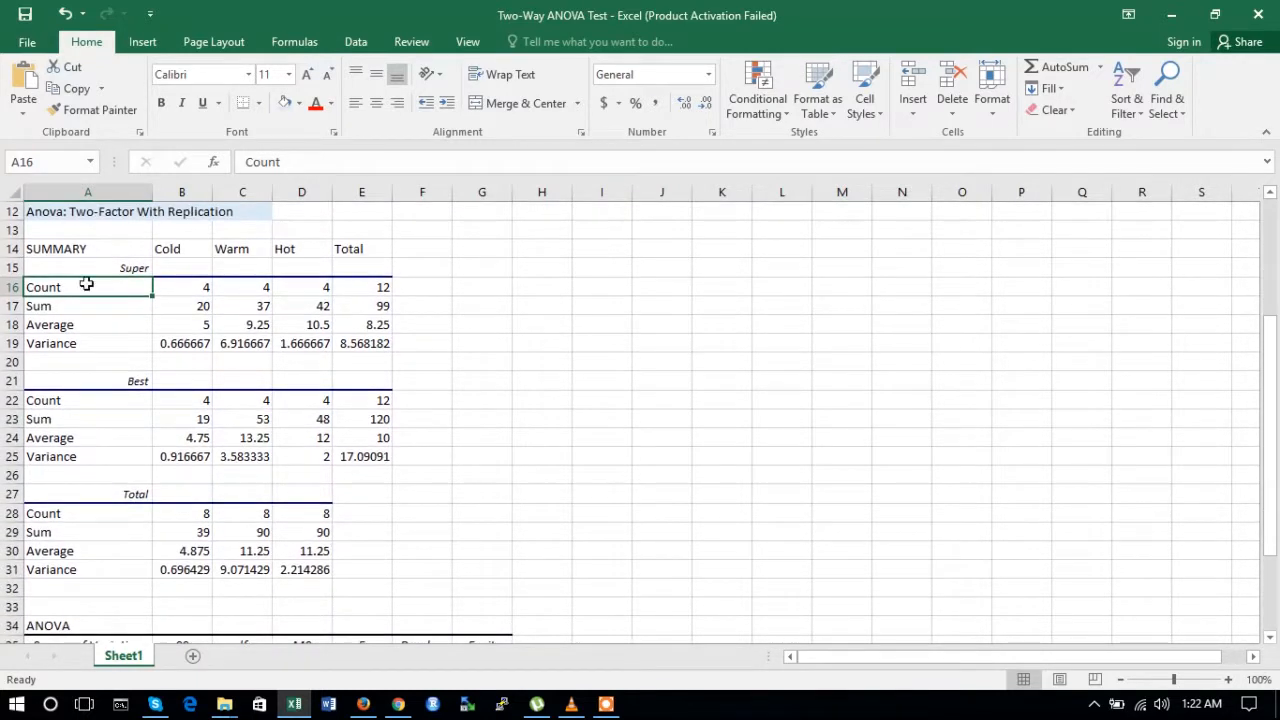
{"action": "left_click", "coordinate": [76, 494]}
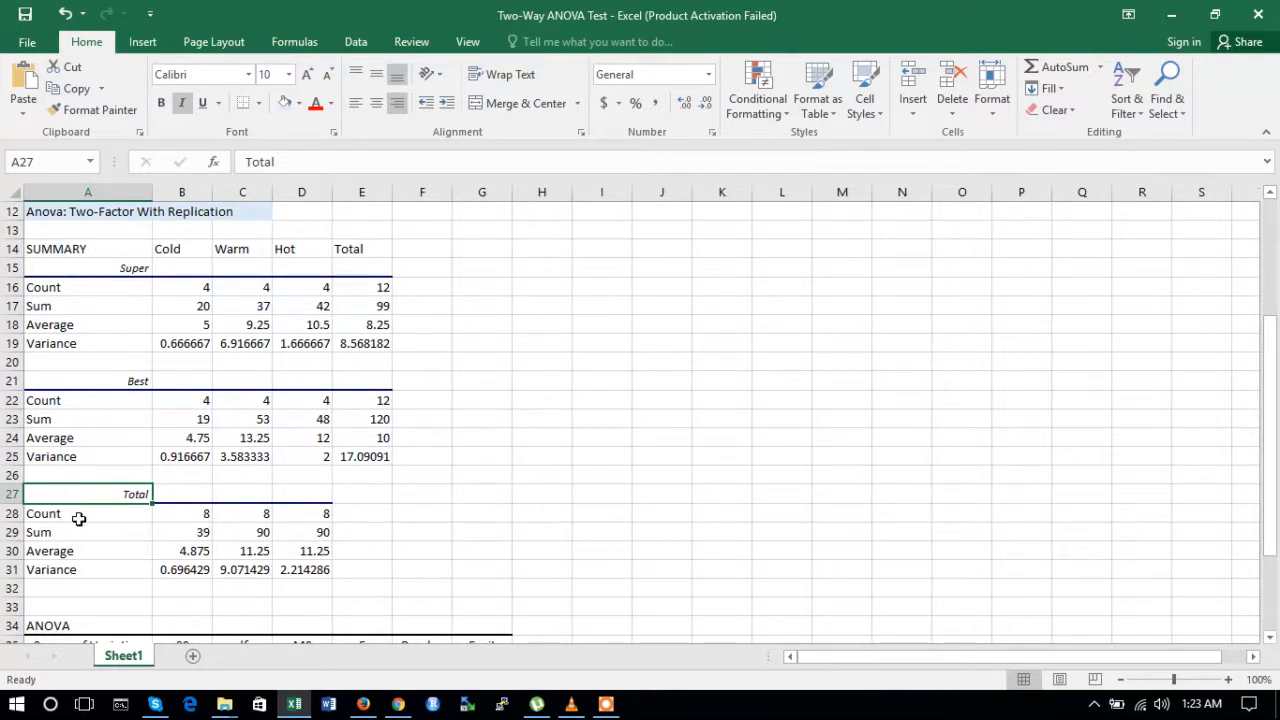
{"action": "left_click", "coordinate": [78, 518]}
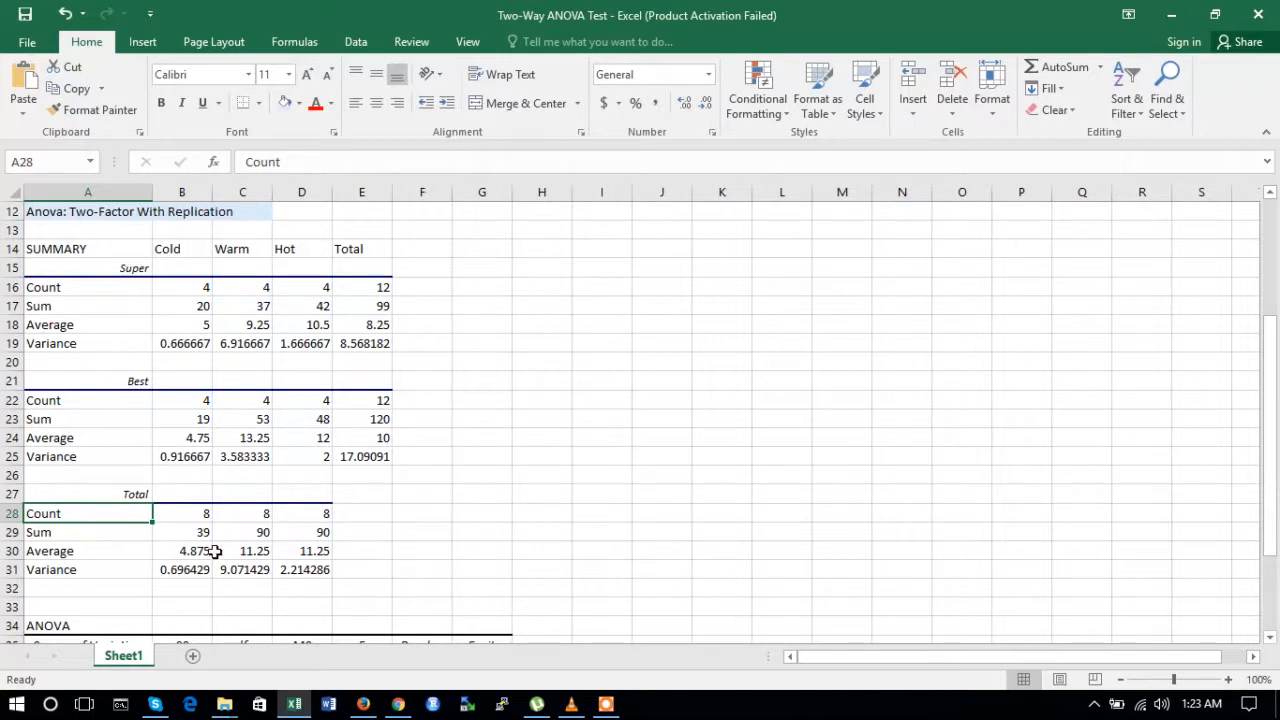
{"action": "scroll", "coordinate": [130, 427], "scroll_direction": "up", "scroll_amount": 2}
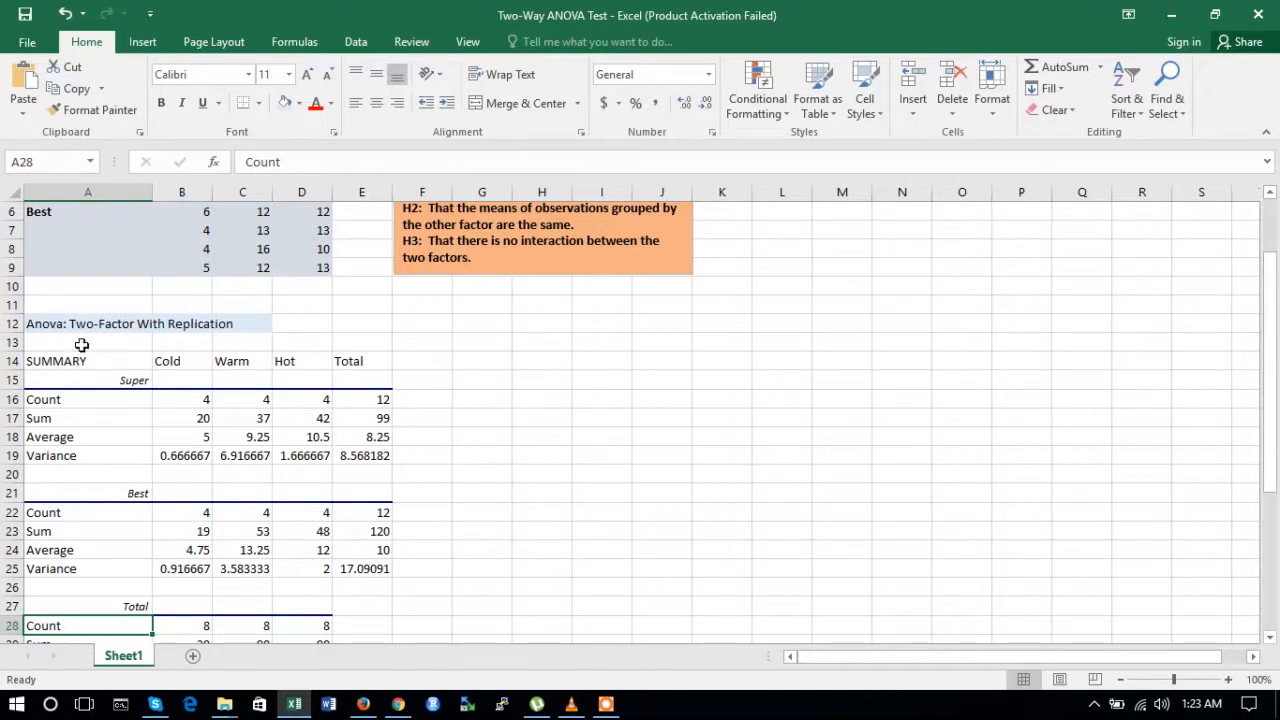
{"action": "scroll", "coordinate": [203, 443], "scroll_direction": "up", "scroll_amount": 2}
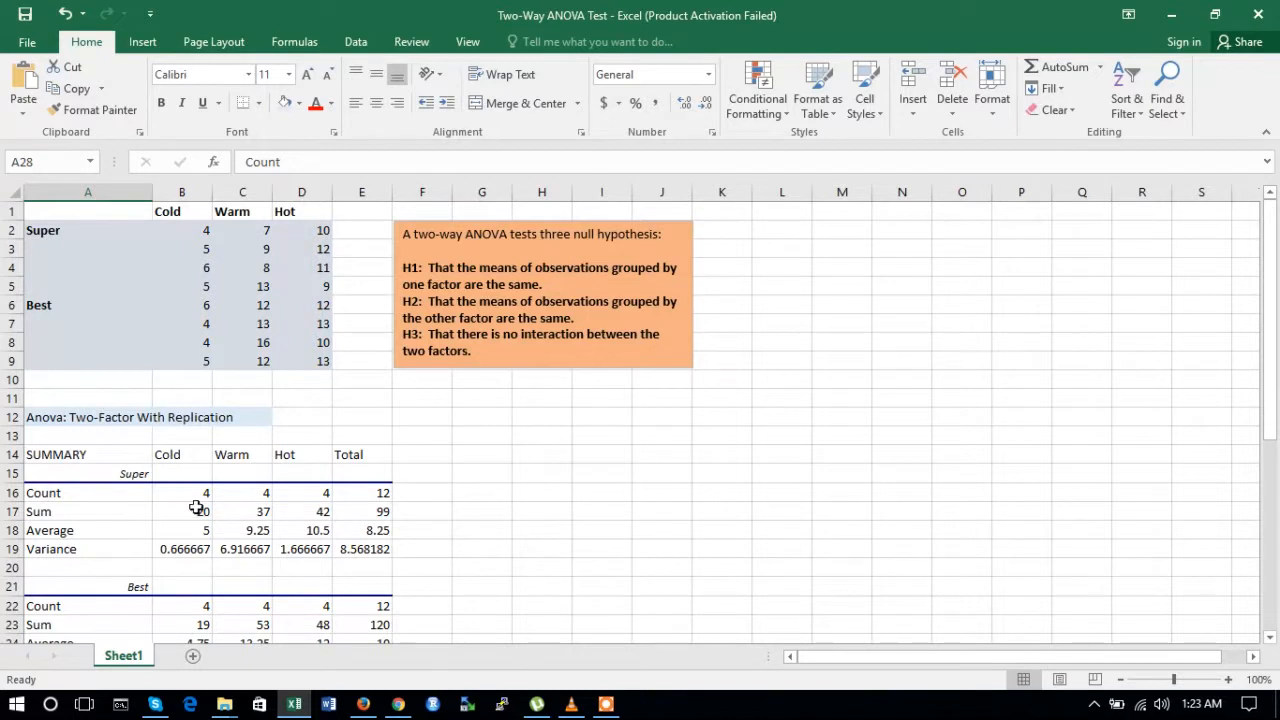
Step: Examine the sources of variation in the ANOVA table and return to the three null hypotheses beside the source data
{"action": "scroll", "coordinate": [198, 510], "scroll_direction": "down", "scroll_amount": 3}
{"action": "scroll", "coordinate": [197, 509], "scroll_direction": "down", "scroll_amount": 4}
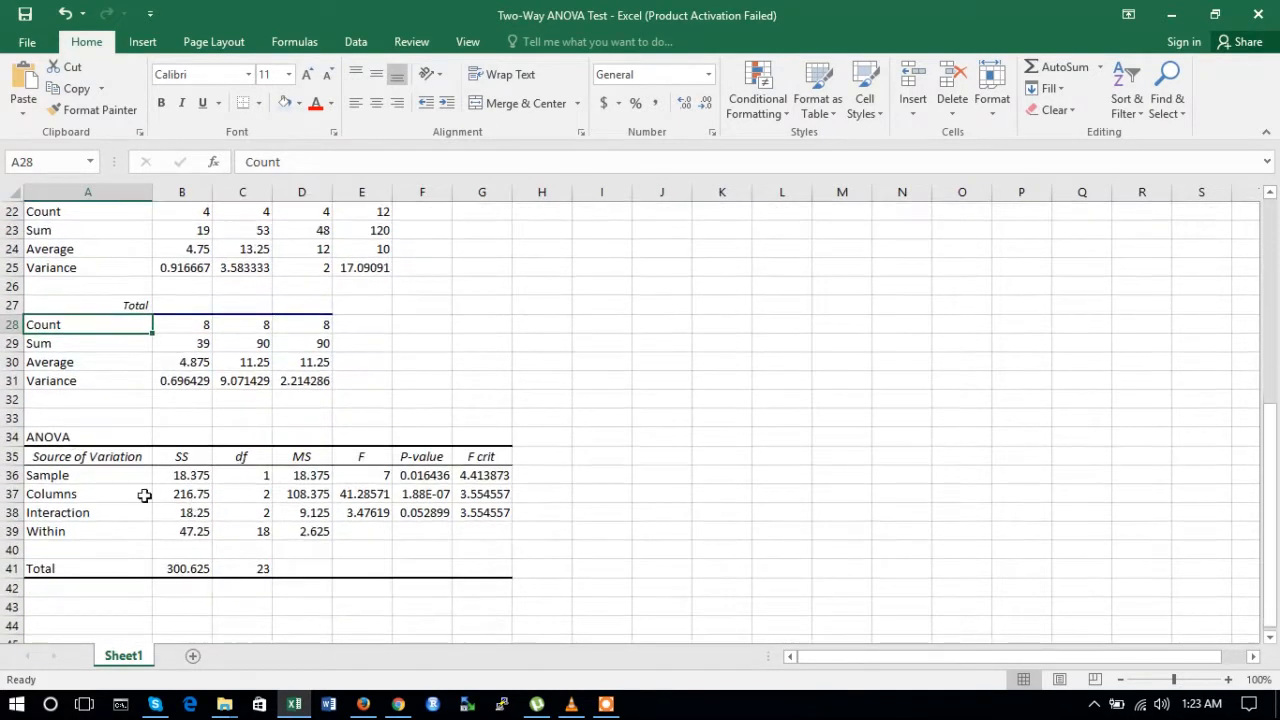
{"action": "left_click", "coordinate": [66, 437]}
{"action": "key", "text": "shift+Down"}
{"action": "key", "text": "shift+Down"}
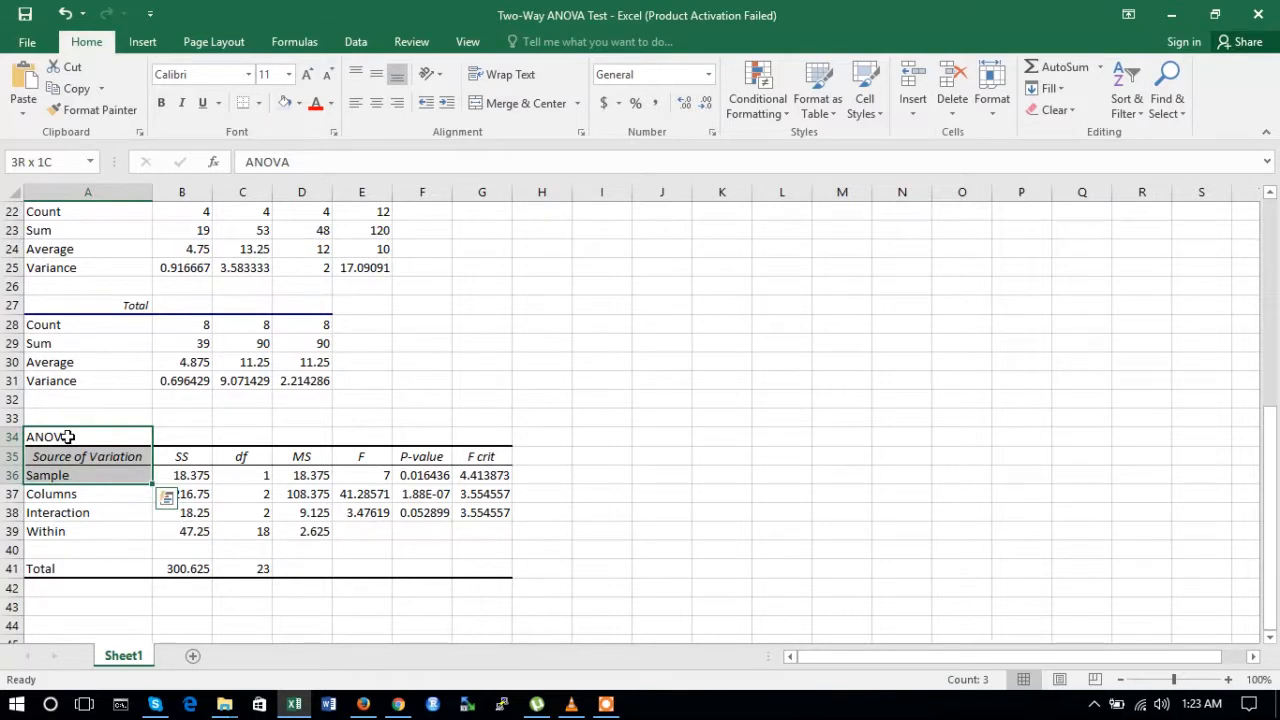
{"action": "key", "text": "ctrl+q"}
{"action": "left_click", "coordinate": [90, 455]}
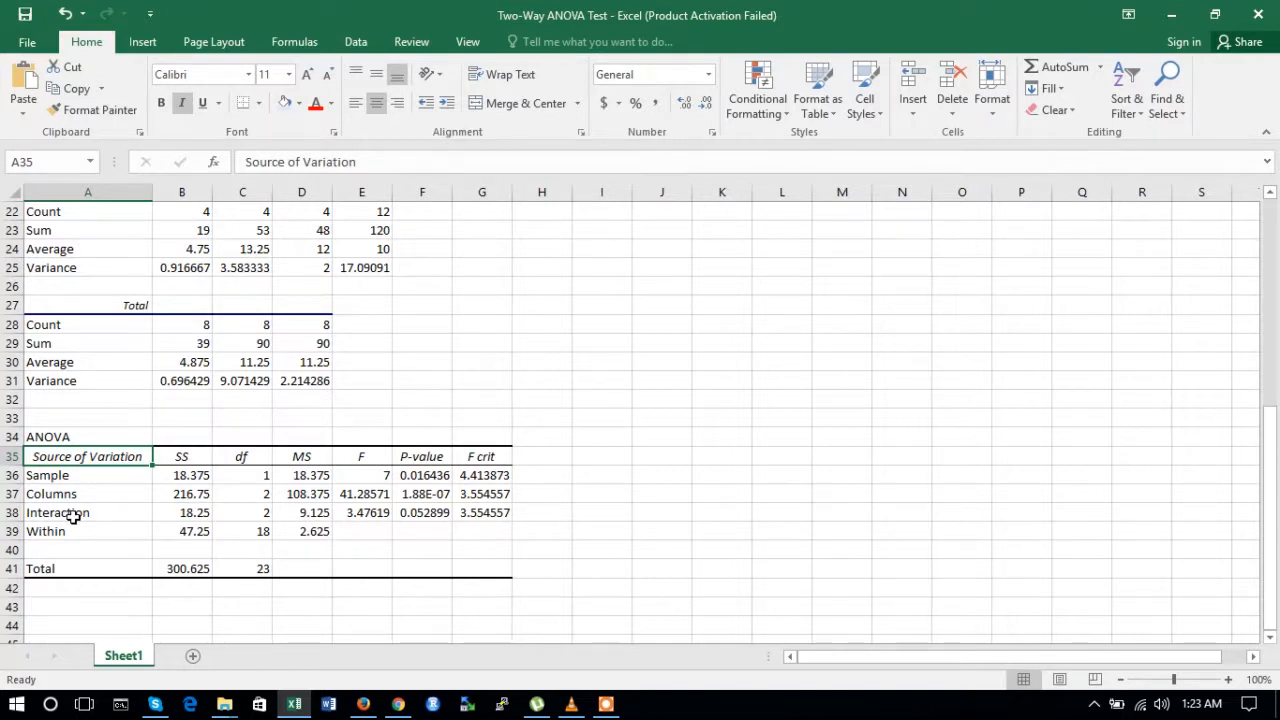
{"action": "scroll", "coordinate": [410, 430], "scroll_direction": "up", "scroll_amount": 7}
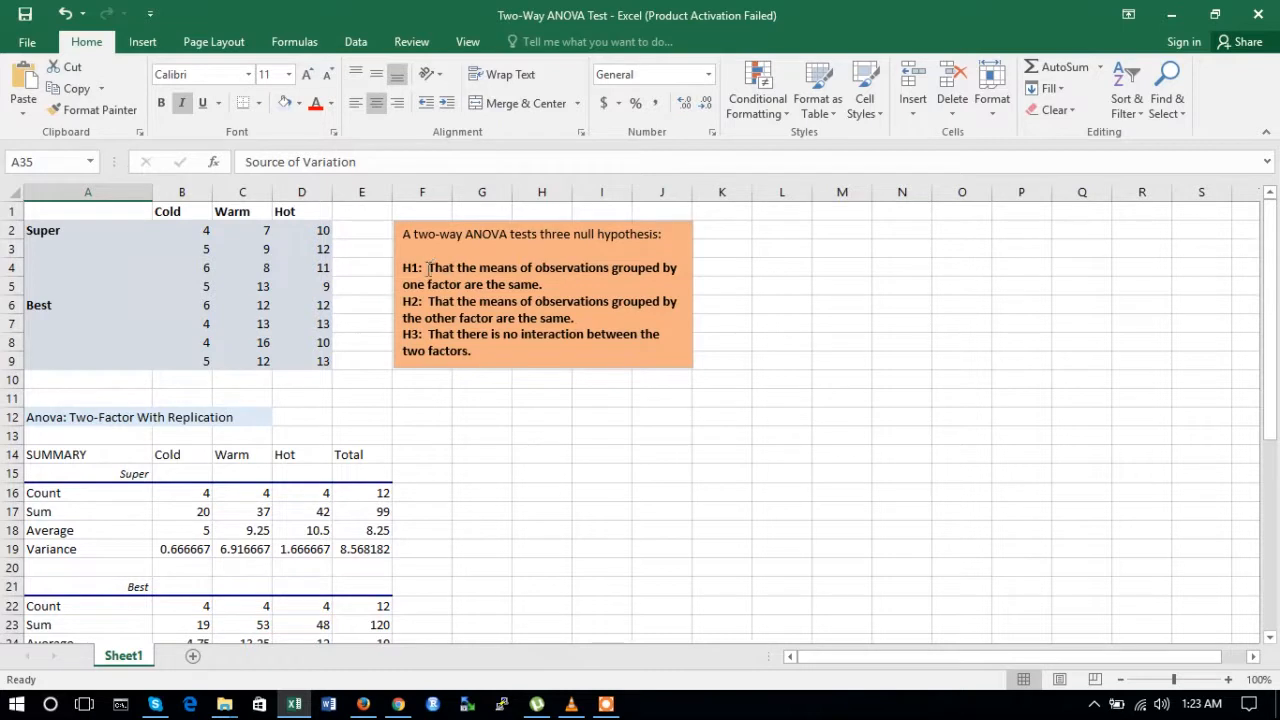
Step: Highlight the H1 wording "one factor are the same" and select the Sample, Columns and Interaction rows of the ANOVA table, A36:G38
{"action": "left_click_drag", "start_coordinate": [541, 284], "coordinate": [403, 285]}
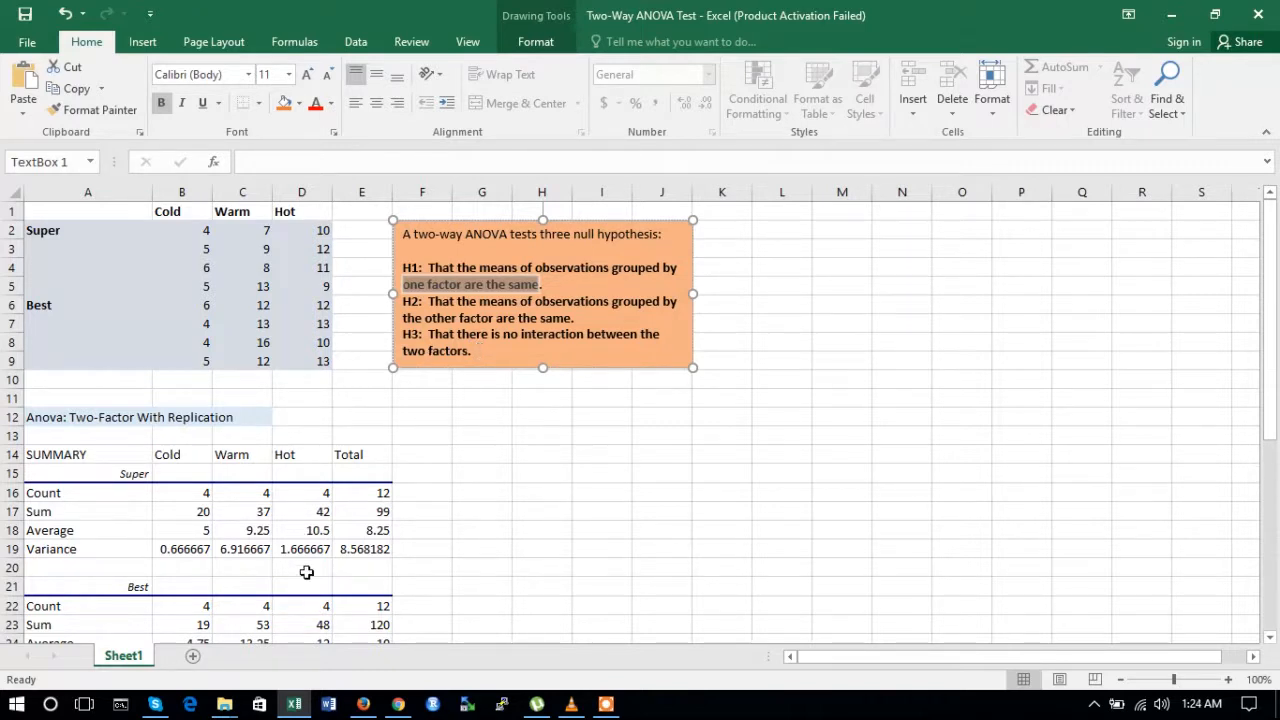
{"action": "scroll", "coordinate": [306, 571], "scroll_direction": "down", "scroll_amount": 6}
{"action": "scroll", "coordinate": [306, 571], "scroll_direction": "down", "scroll_amount": 2}
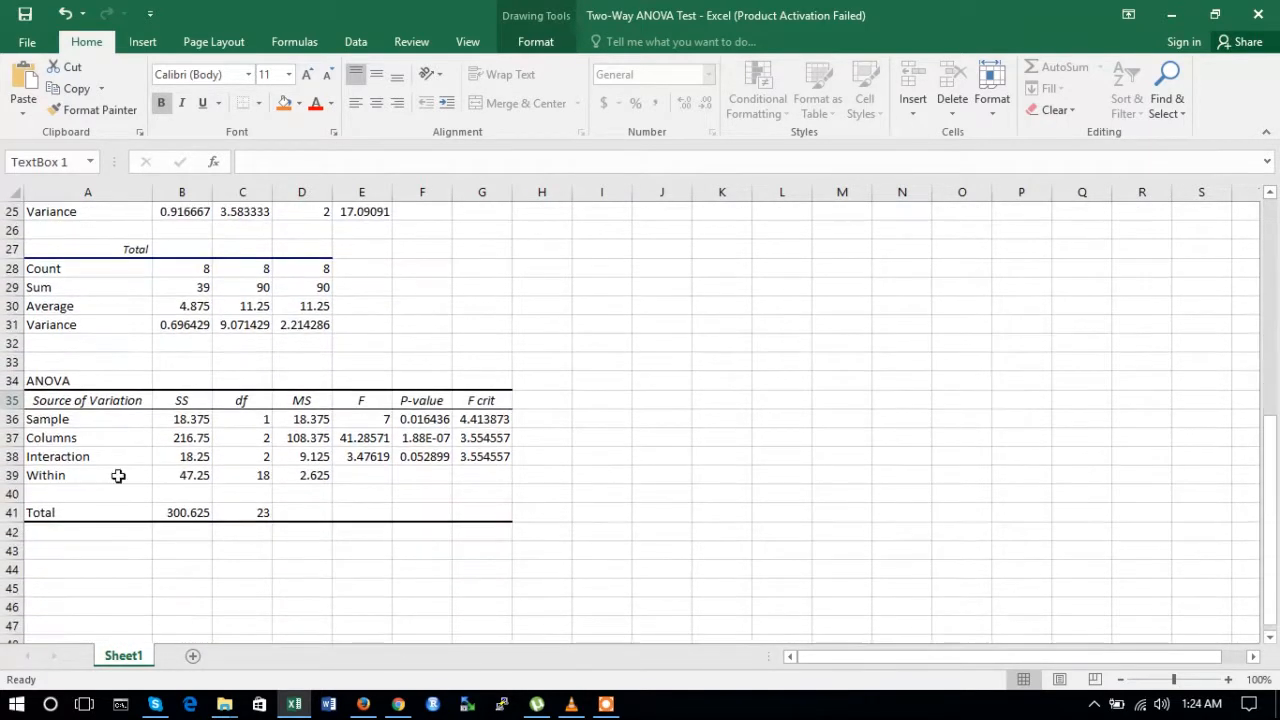
{"action": "left_click", "coordinate": [66, 420]}
{"action": "key", "text": "shift+Down"}
{"action": "key", "text": "shift+Down"}
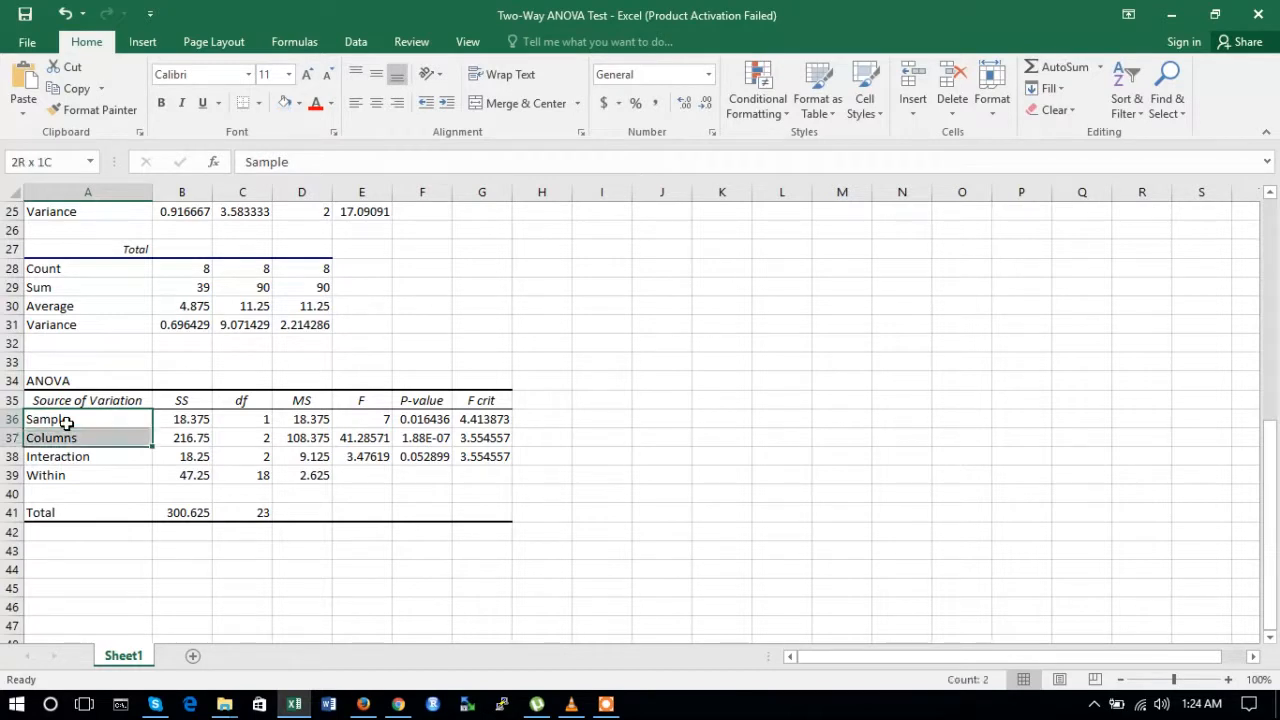
{"action": "key", "text": "shift+Right"}
{"action": "key", "text": "shift+Right"}
{"action": "key", "text": "shift+Right"}
{"action": "key", "text": "shift+Right"}
{"action": "key", "text": "shift+Right"}
{"action": "key", "text": "shift+Right"}
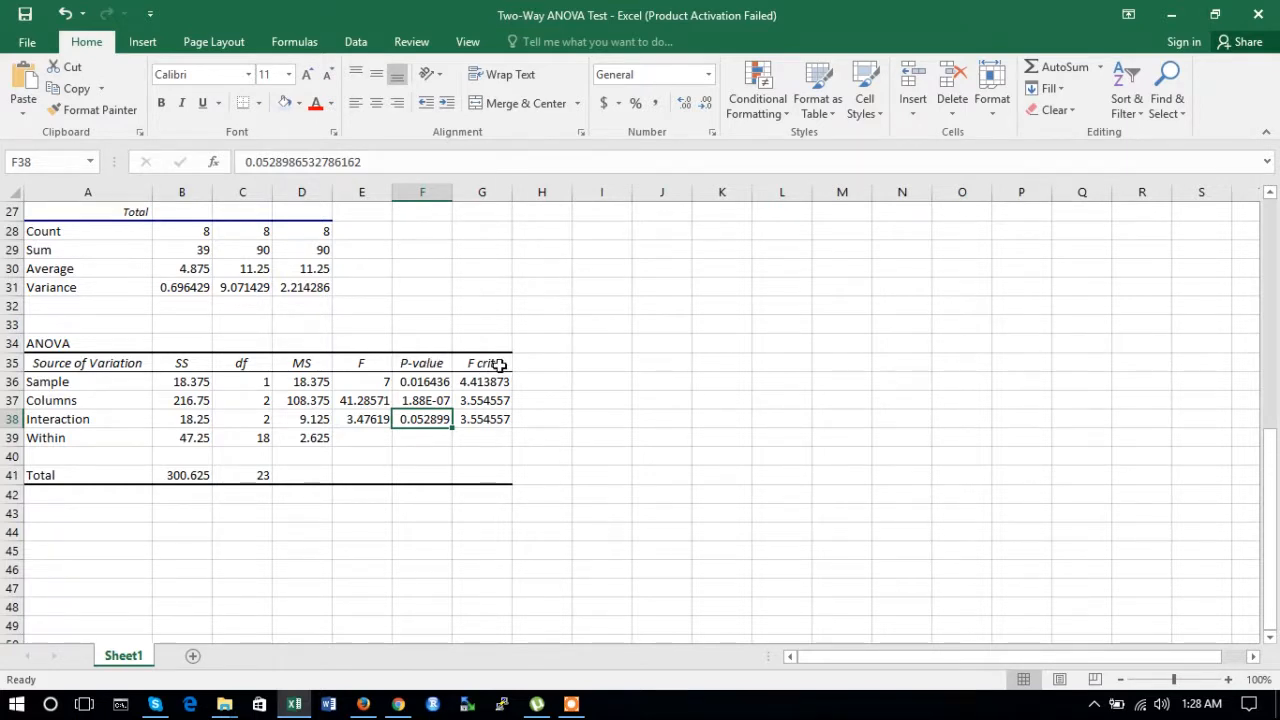
Step: Compare the F, P-value and F crit figures for Sample and Columns with null hypotheses H1 and H2
{"action": "scroll", "coordinate": [499, 365], "scroll_direction": "up", "scroll_amount": 9}
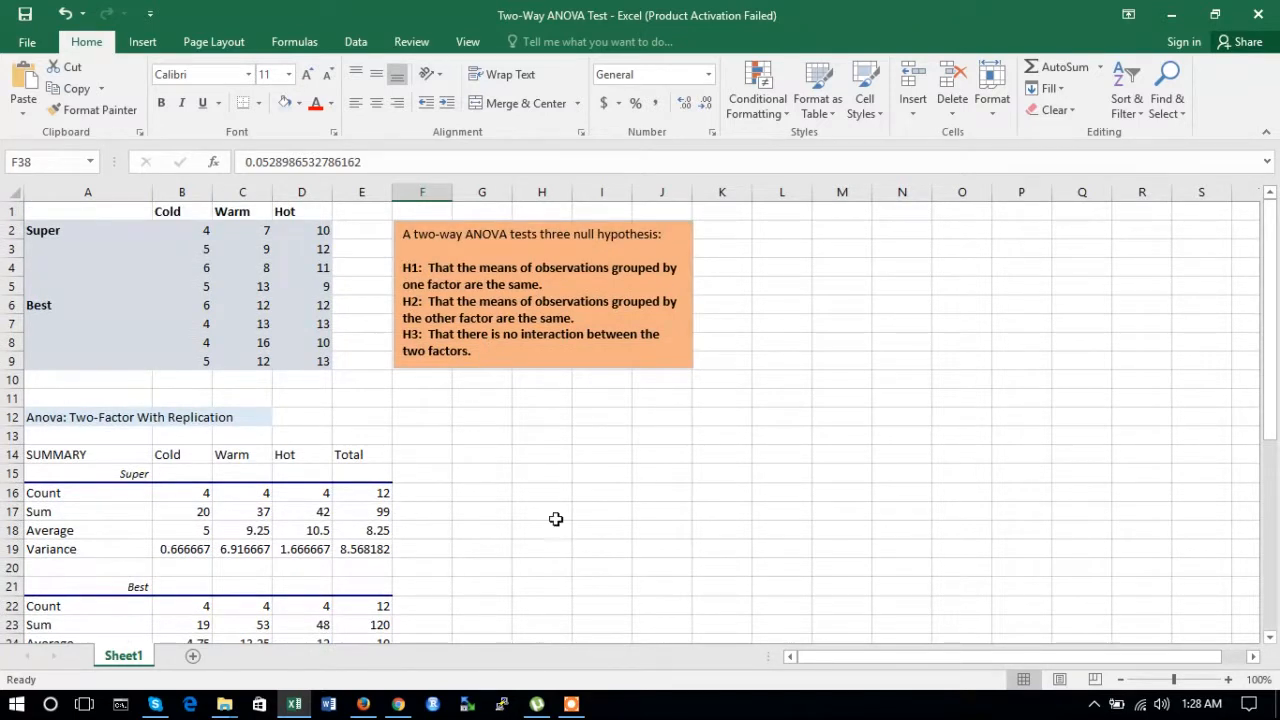
{"action": "scroll", "coordinate": [556, 519], "scroll_direction": "down", "scroll_amount": 7}
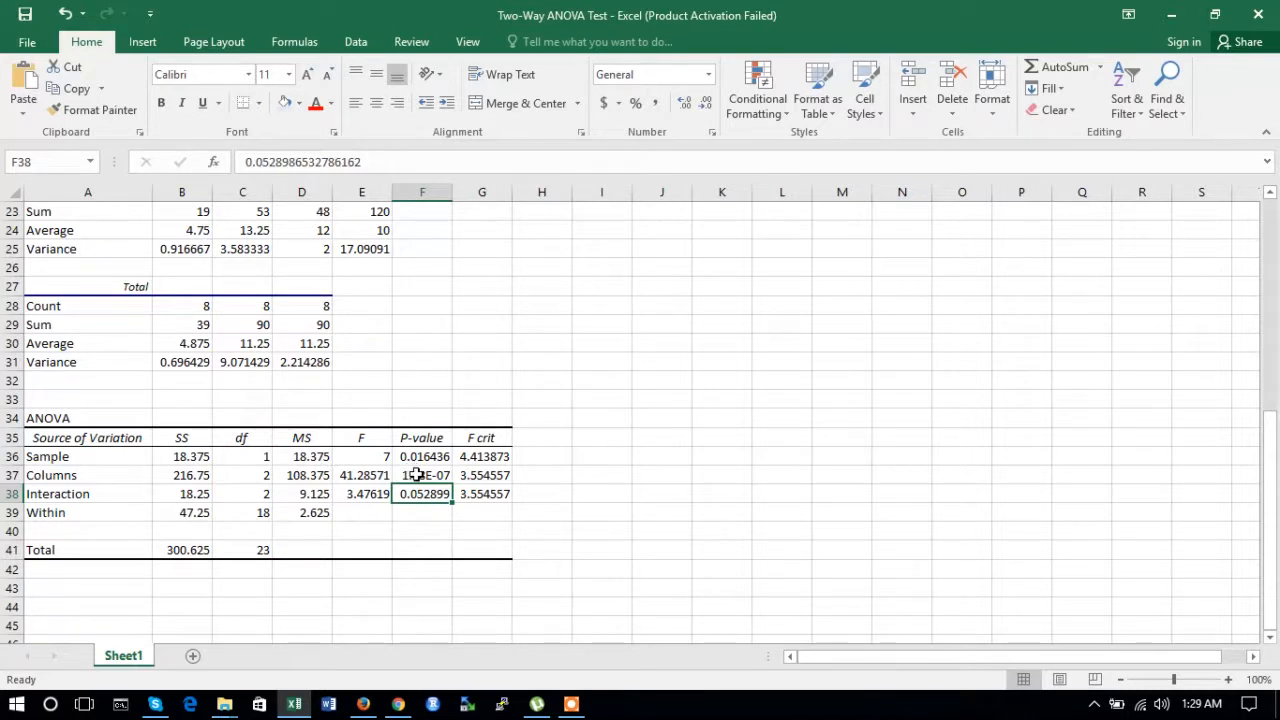
{"action": "scroll", "coordinate": [548, 356], "scroll_direction": "up", "scroll_amount": 7}
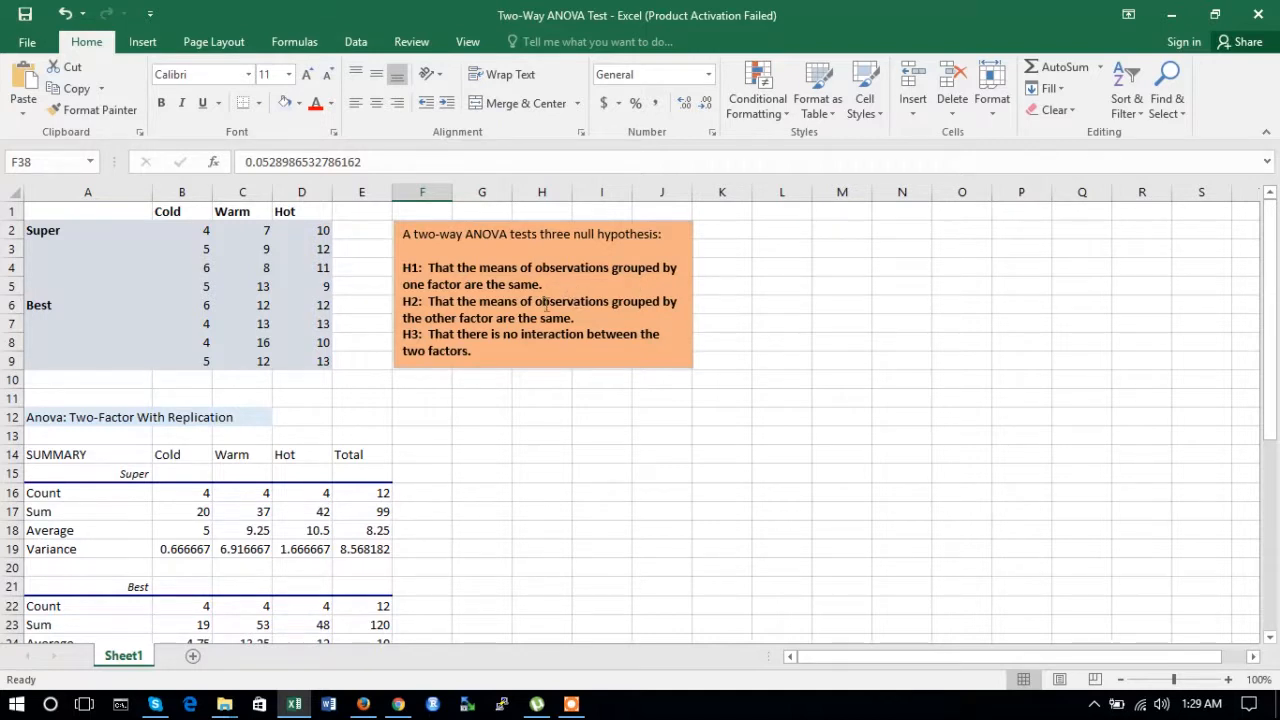
{"action": "scroll", "coordinate": [586, 562], "scroll_direction": "down", "scroll_amount": 7}
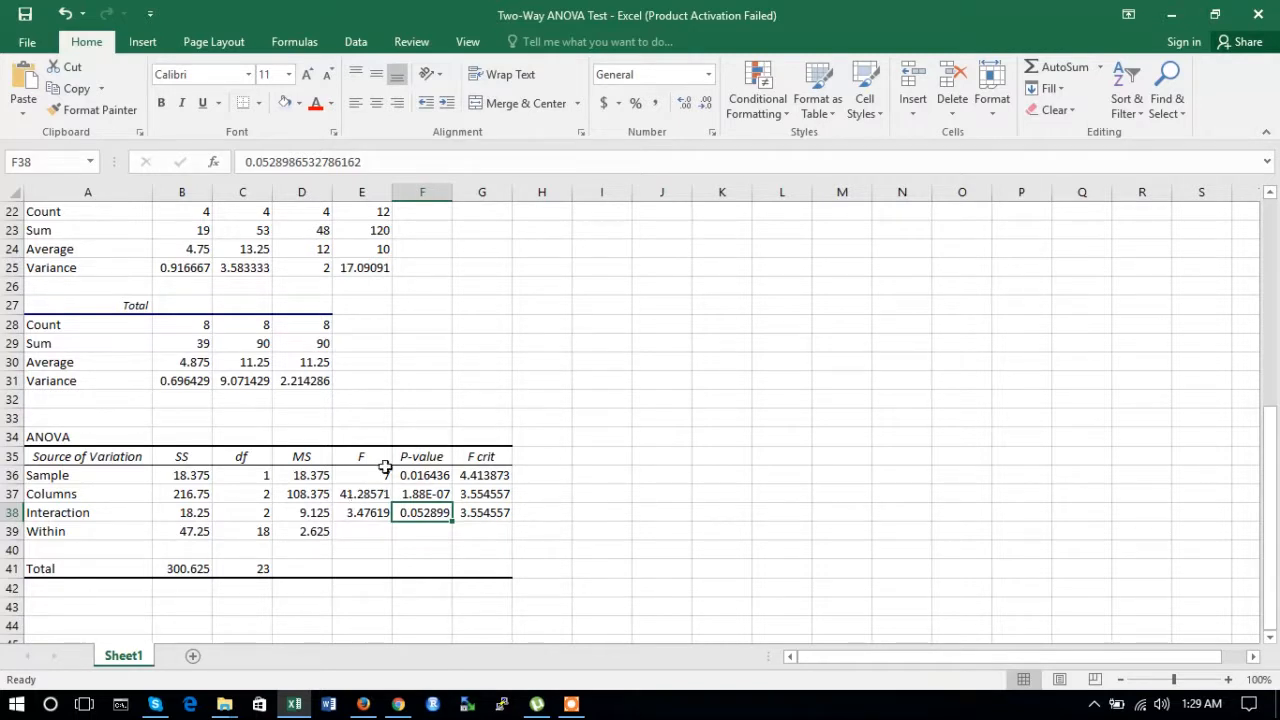
{"action": "scroll", "coordinate": [620, 354], "scroll_direction": "up", "scroll_amount": 7}
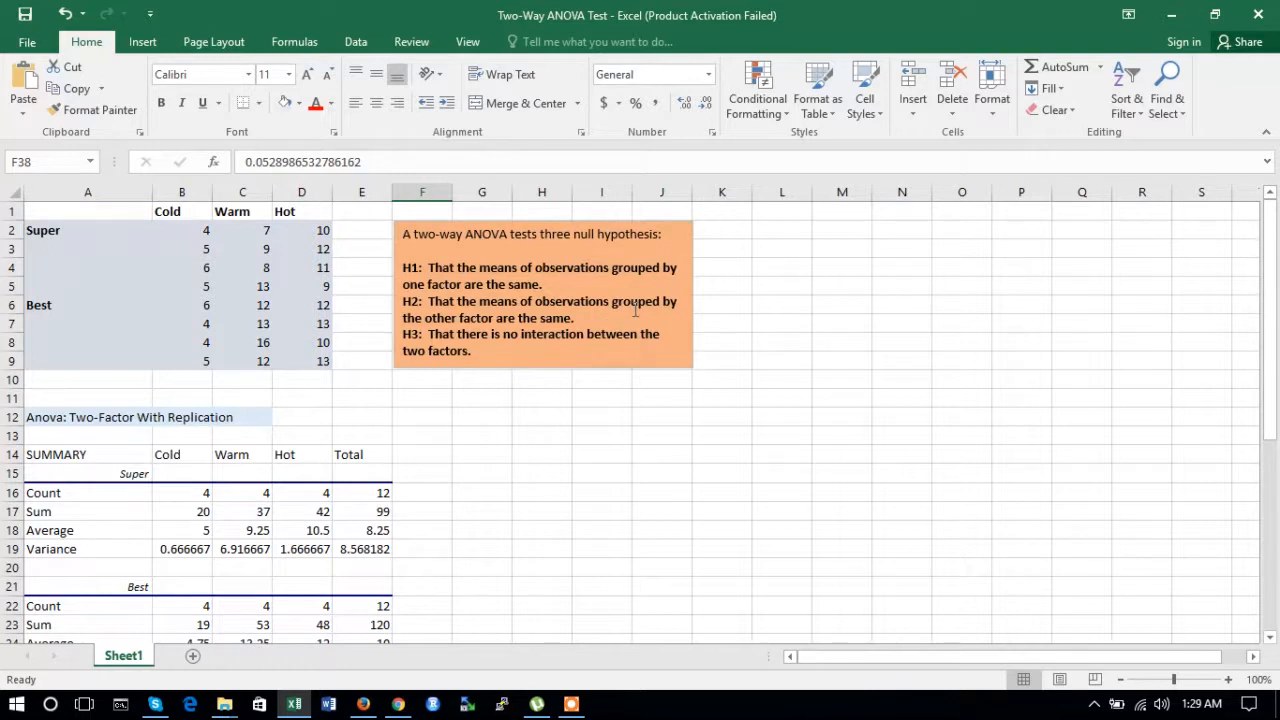
{"action": "left_click", "coordinate": [573, 317]}
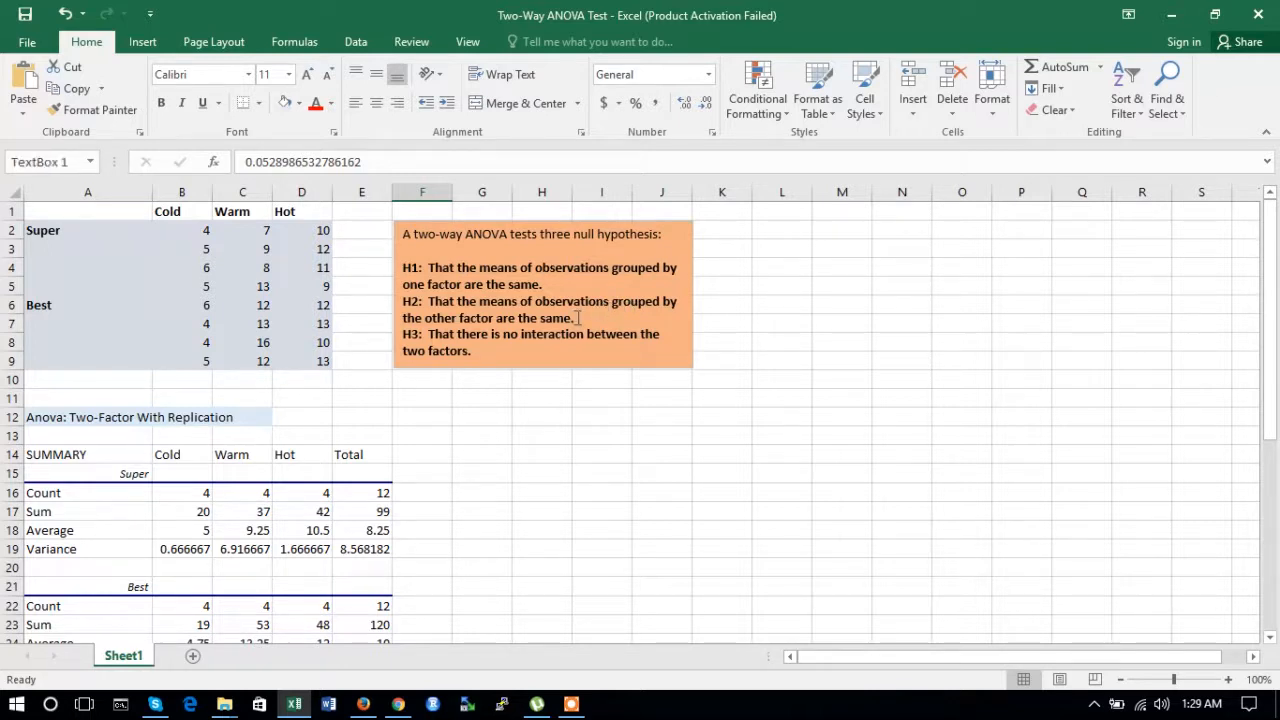
{"action": "scroll", "coordinate": [471, 528], "scroll_direction": "down", "scroll_amount": 8}
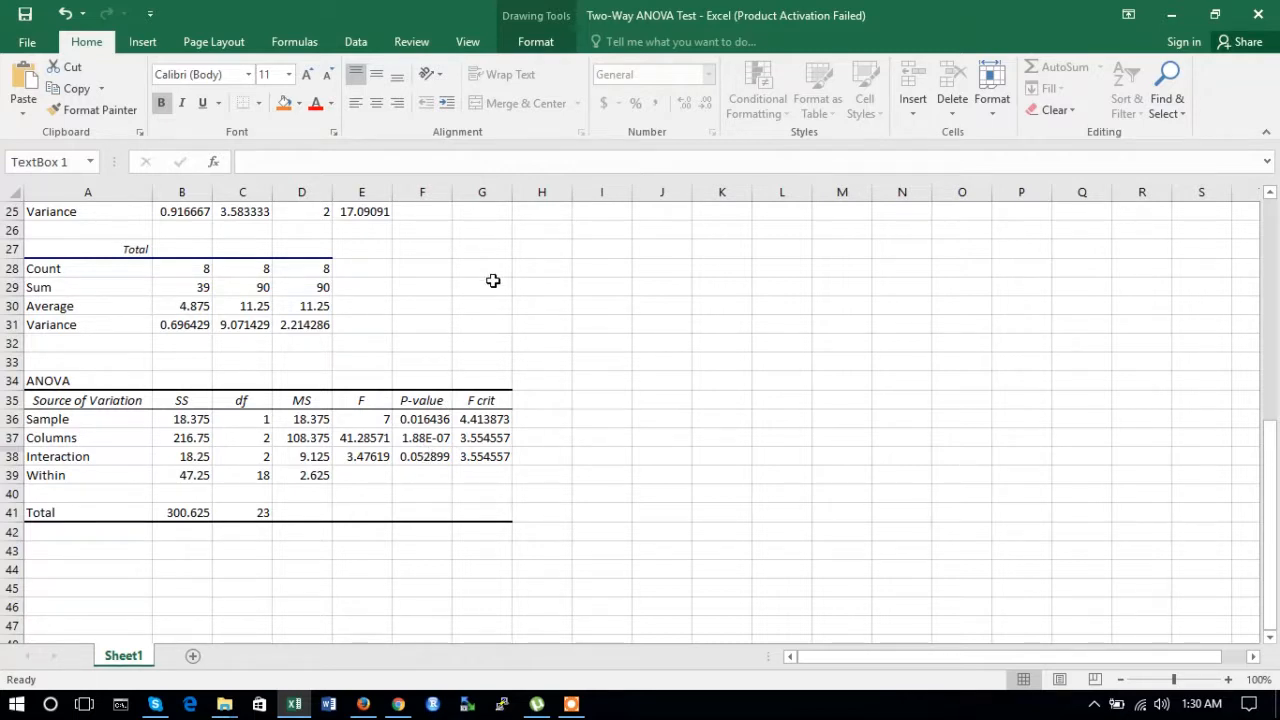
Step: Check the Interaction row of the ANOVA table against null hypothesis H3 and return to cell A1
{"action": "scroll", "coordinate": [493, 281], "scroll_direction": "up", "scroll_amount": 5}
{"action": "scroll", "coordinate": [493, 281], "scroll_direction": "up", "scroll_amount": 3}
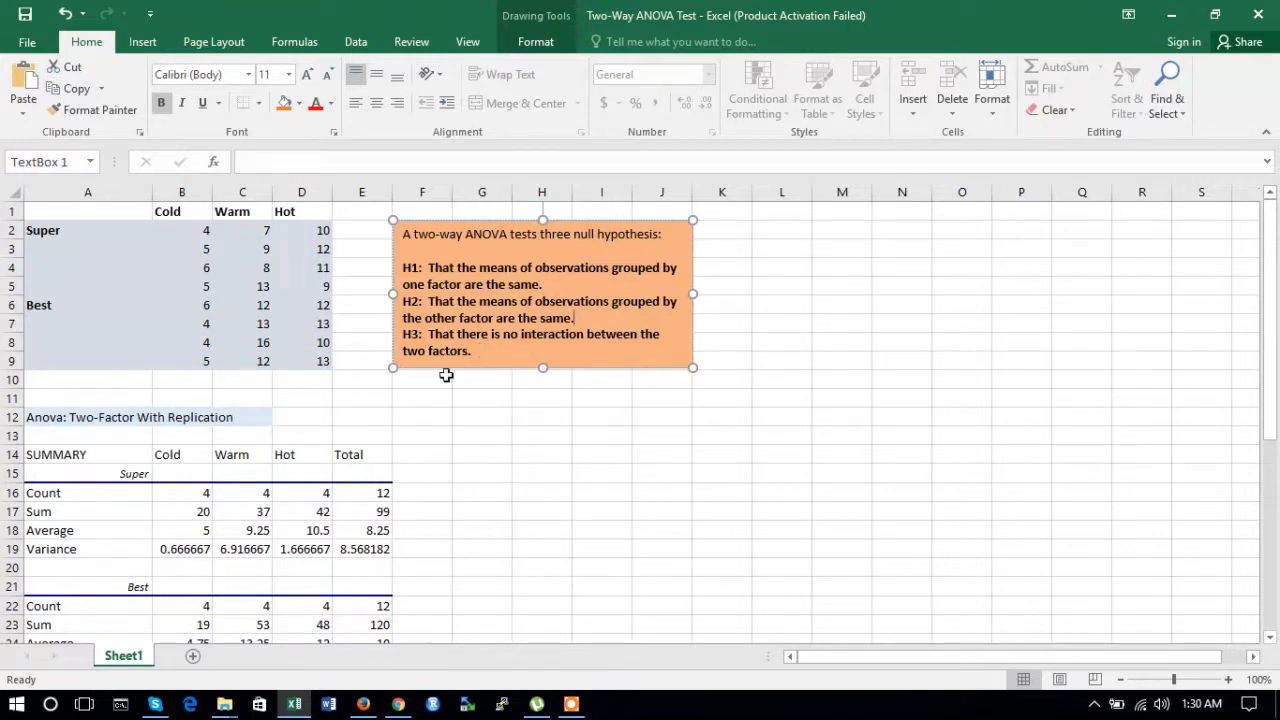
{"action": "scroll", "coordinate": [440, 583], "scroll_direction": "down", "scroll_amount": 7}
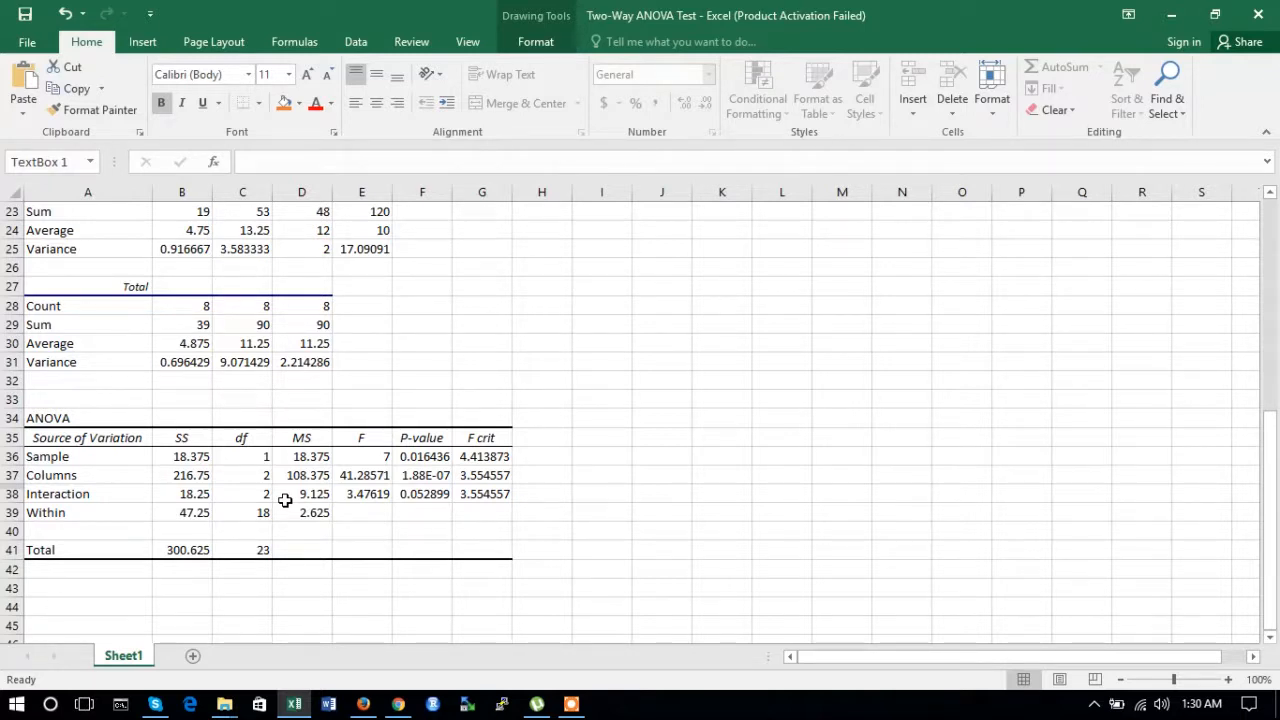
{"action": "scroll", "coordinate": [285, 500], "scroll_direction": "up", "scroll_amount": 7}
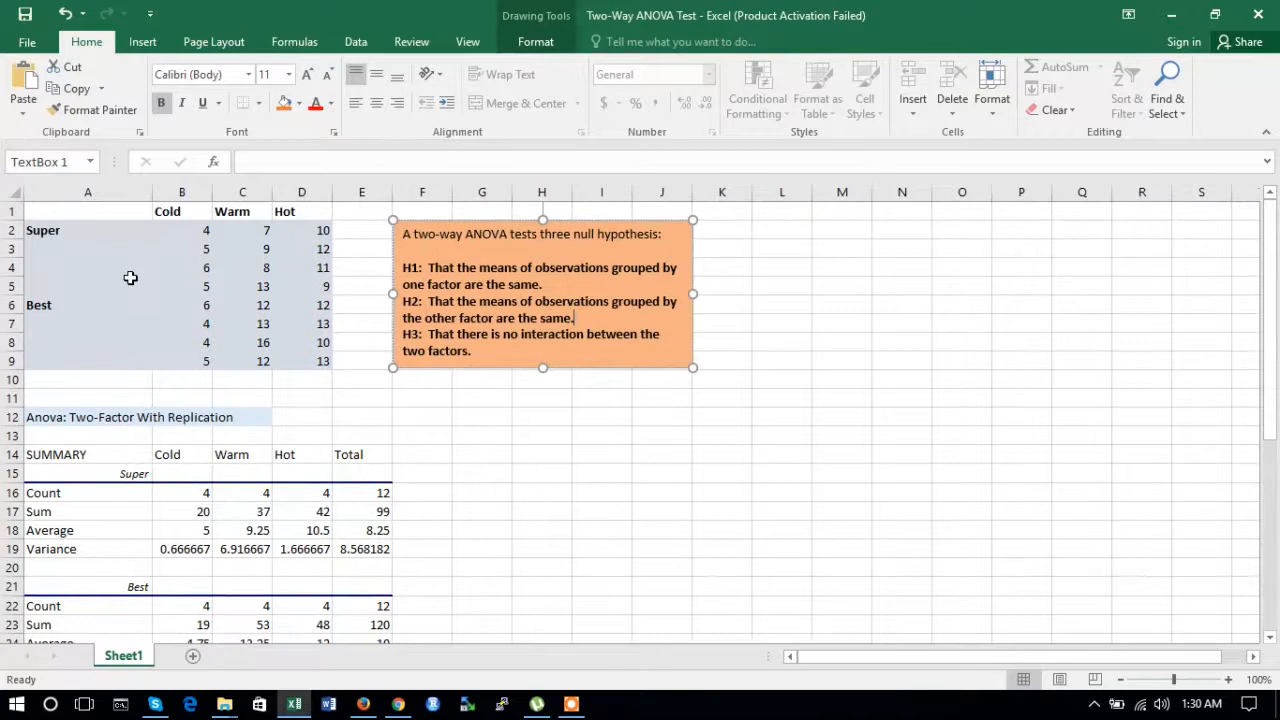
{"action": "left_click", "coordinate": [125, 214]}
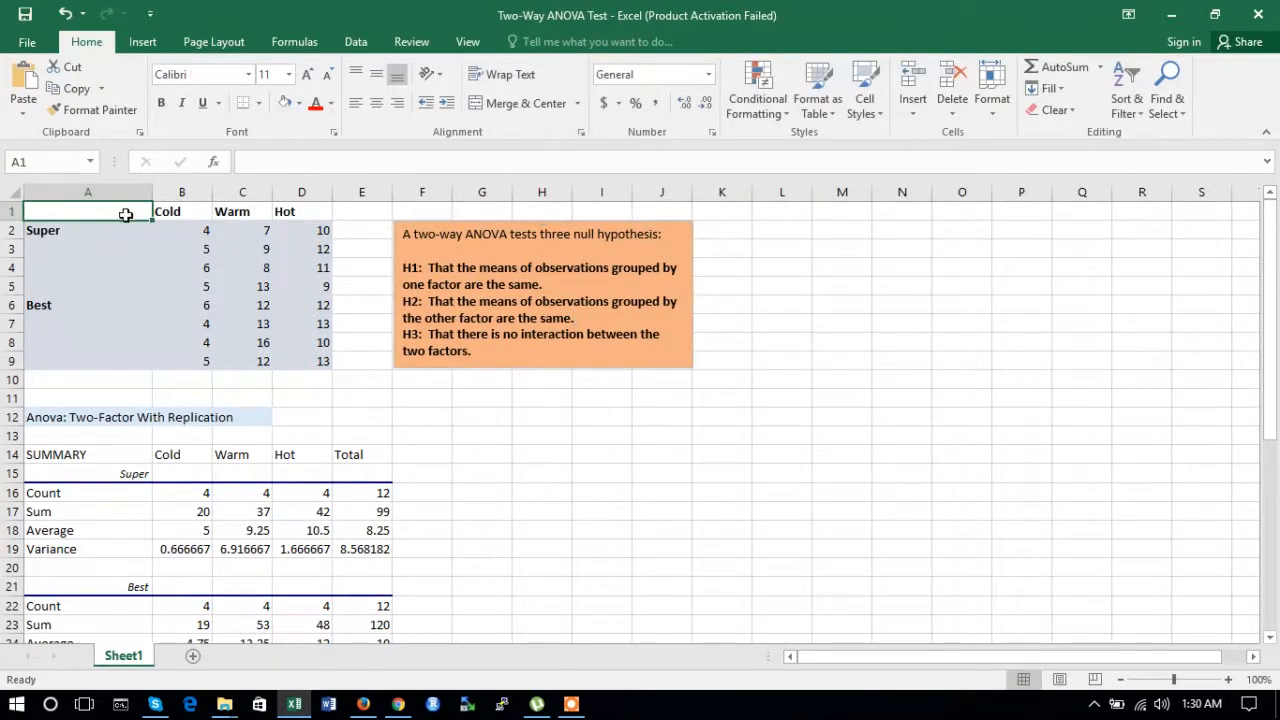